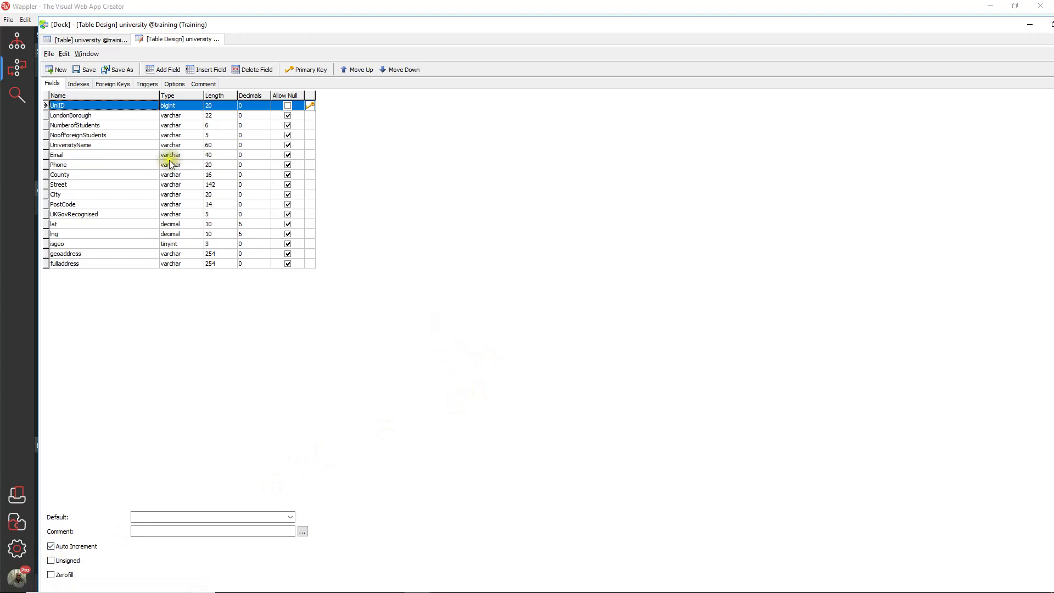
Check the UniversityName field in the university table design, then switch to Wappler
left_click(126, 145)
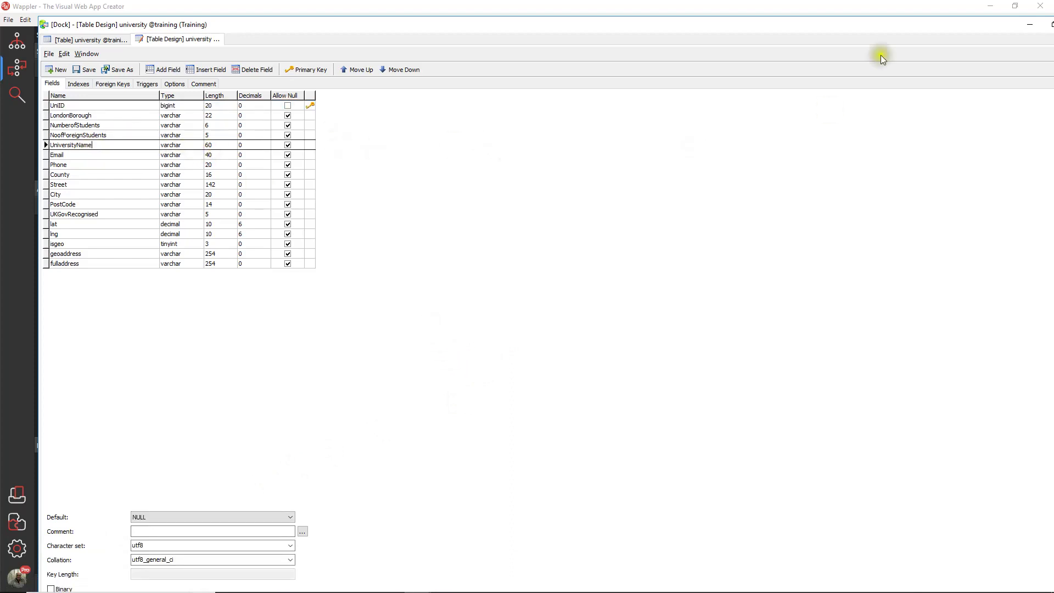
left_click_drag(278, 25, 1053, 164)
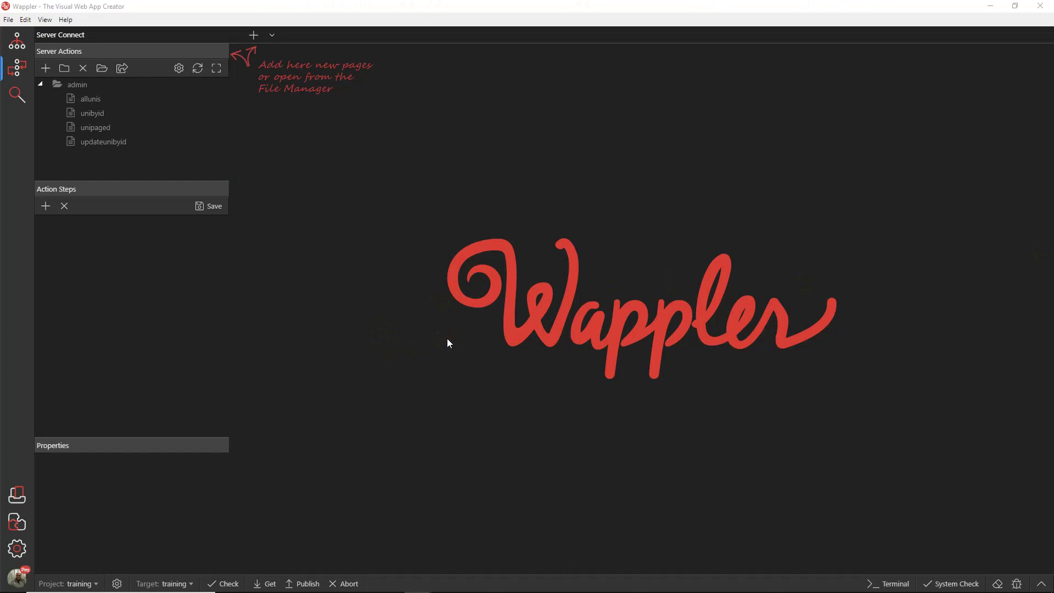
Create a new server action file named insertuni in the admin folder
right_click(66, 85)
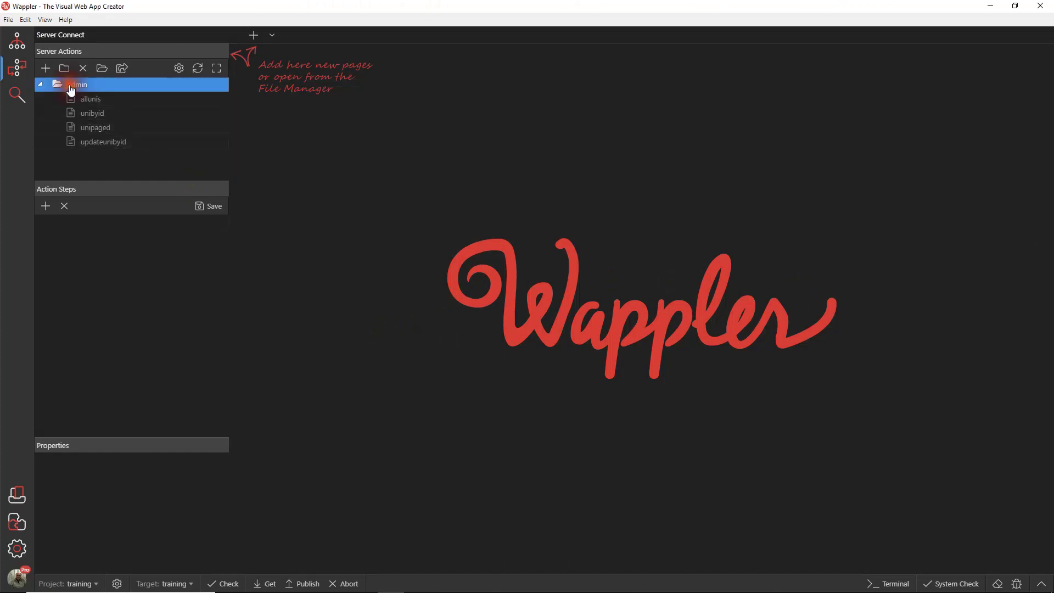
left_click(99, 102)
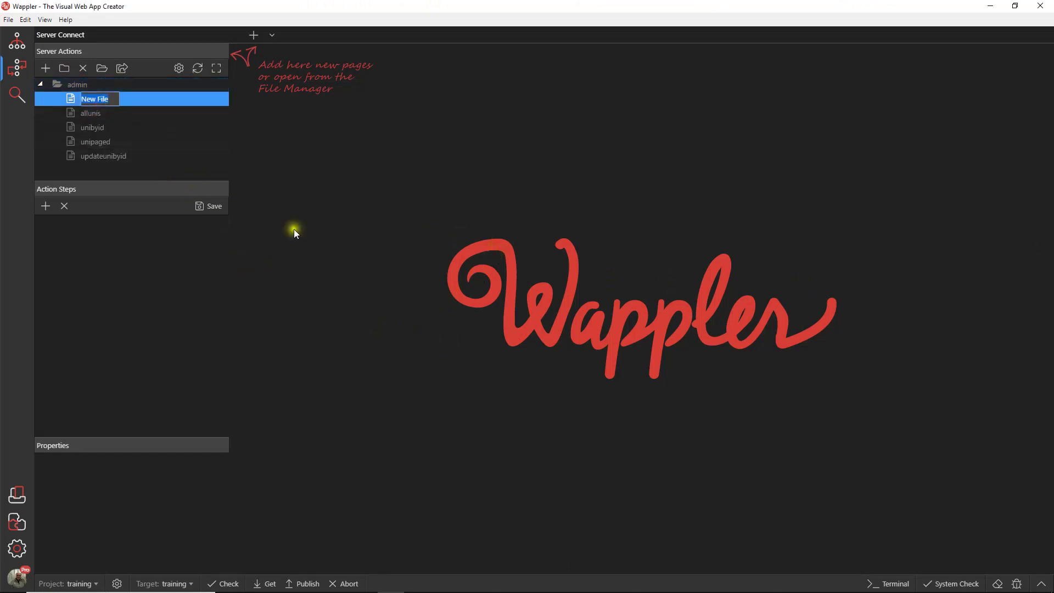
type("insertuni")
left_click(318, 237)
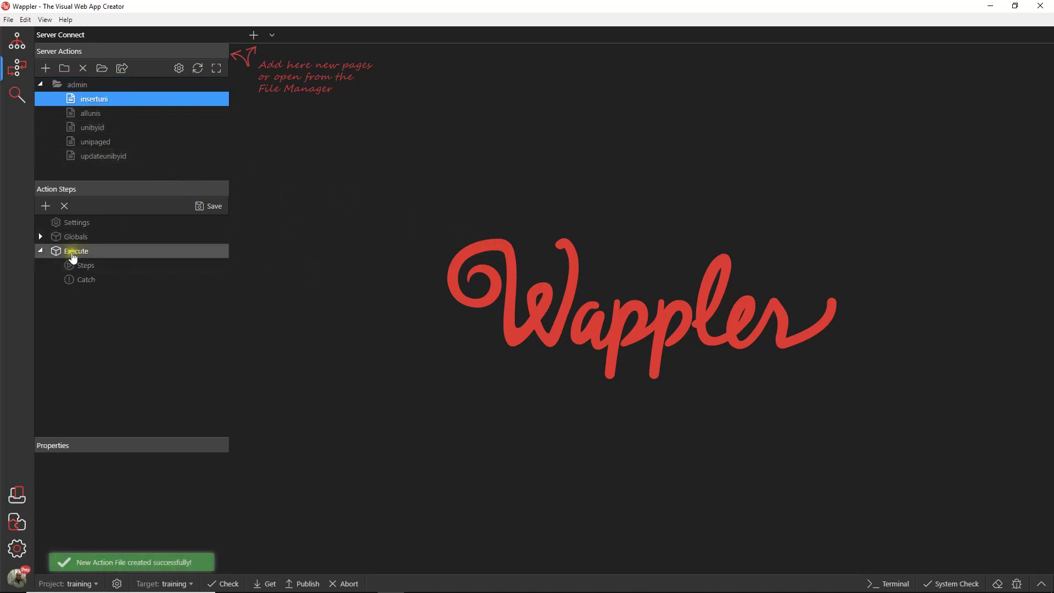
Add a database connection step to insertuni using the training connection and save the action file
right_click(82, 267)
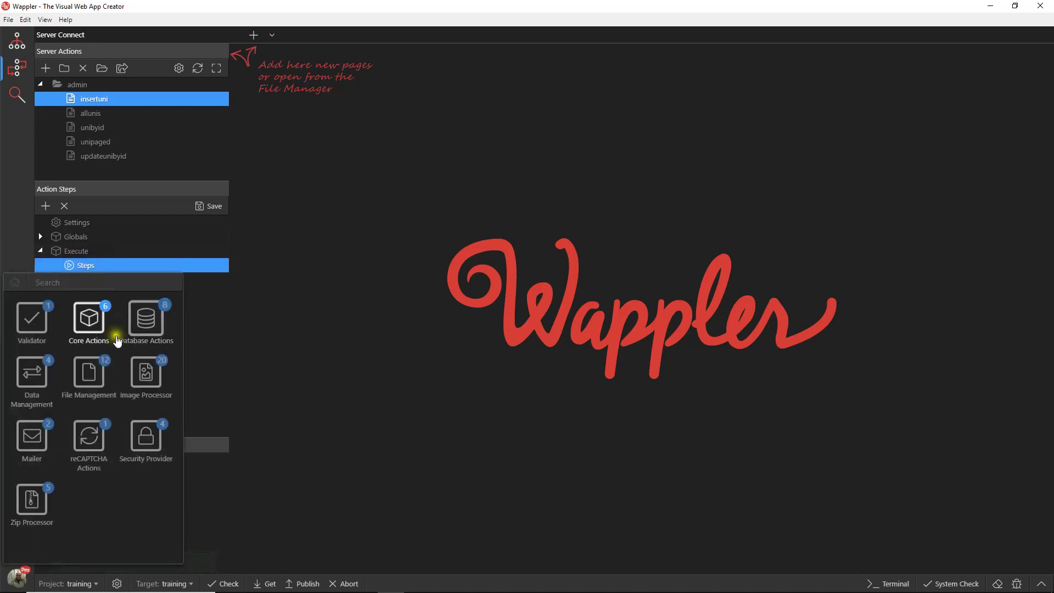
left_click(146, 321)
left_click(35, 324)
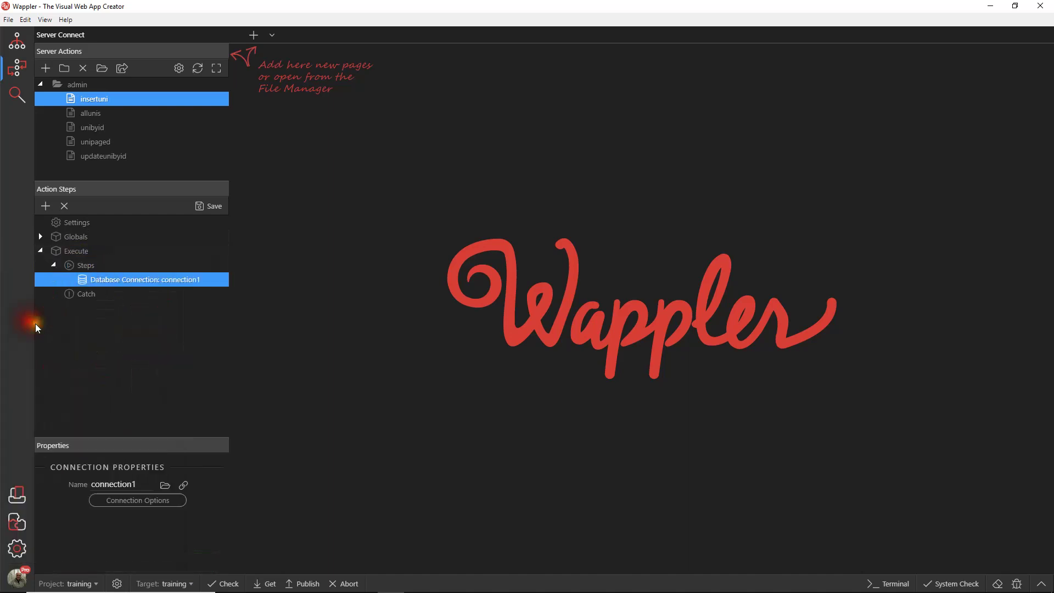
left_click(167, 486)
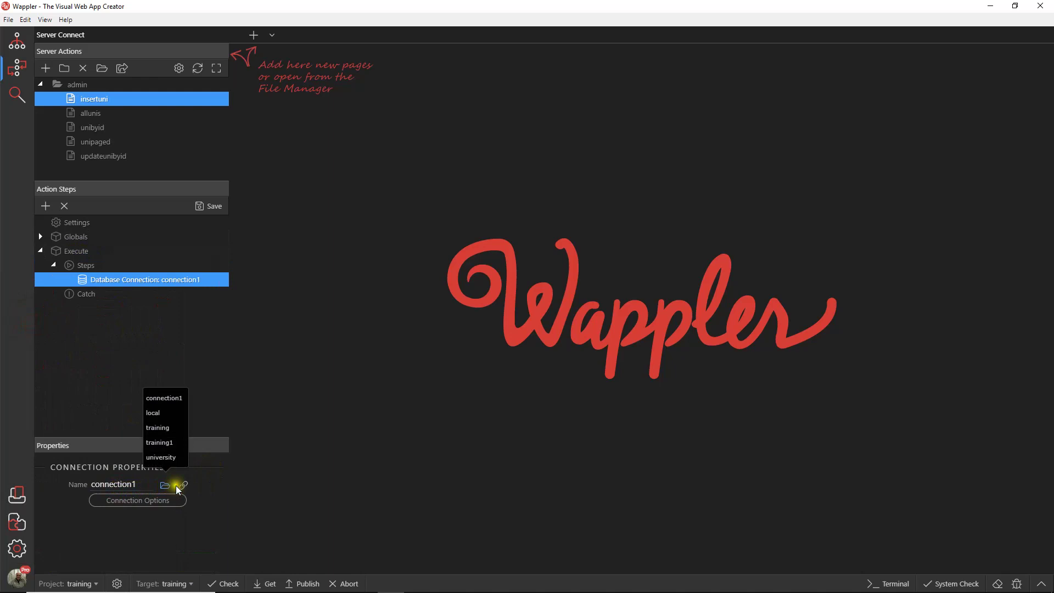
left_click(163, 428)
left_click(209, 206)
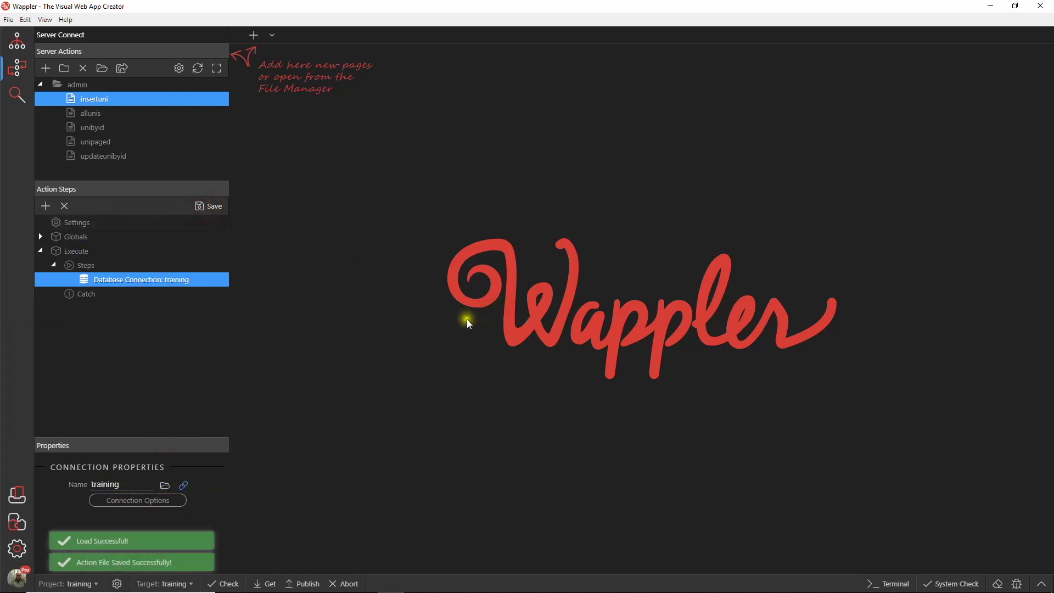
Add a database insert step after the training connection and name it insertuni
right_click(149, 282)
left_click(146, 334)
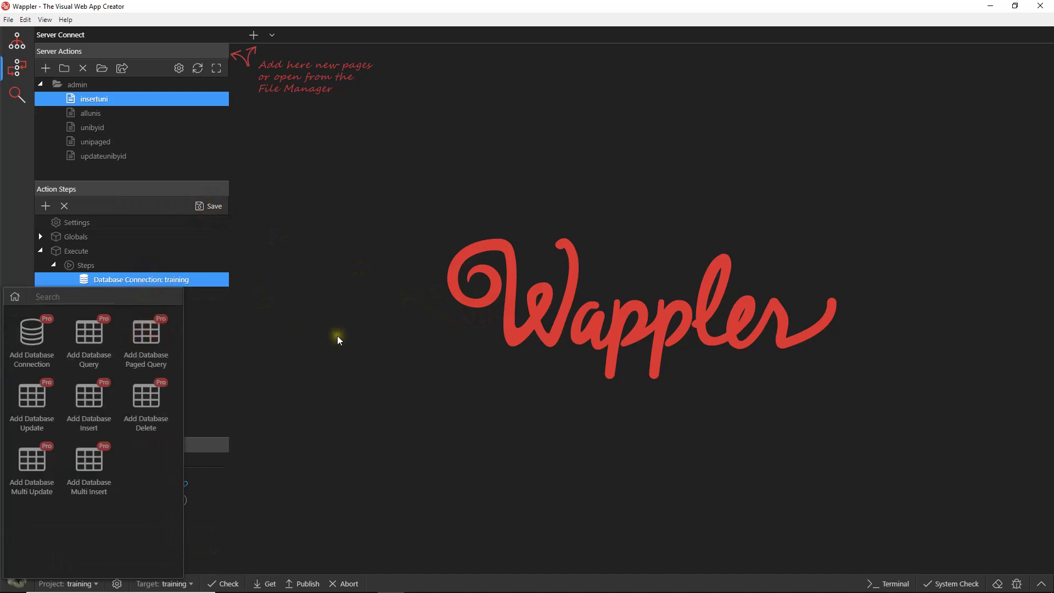
left_click(89, 398)
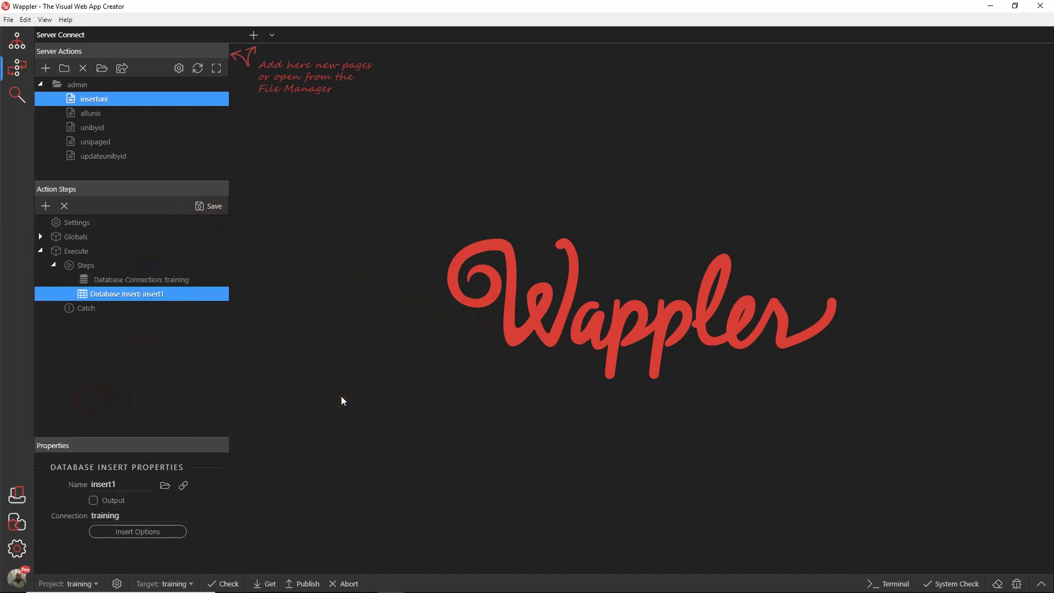
left_click(137, 484)
key("BackSpace")
type("uni")
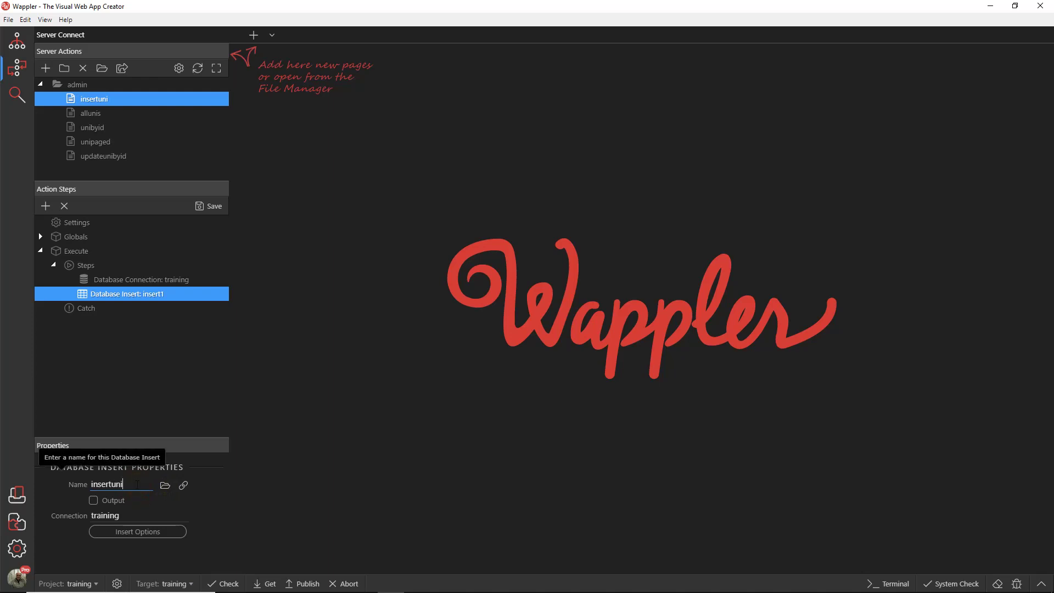
Set the database insert options to insert into the university table
left_click(145, 533)
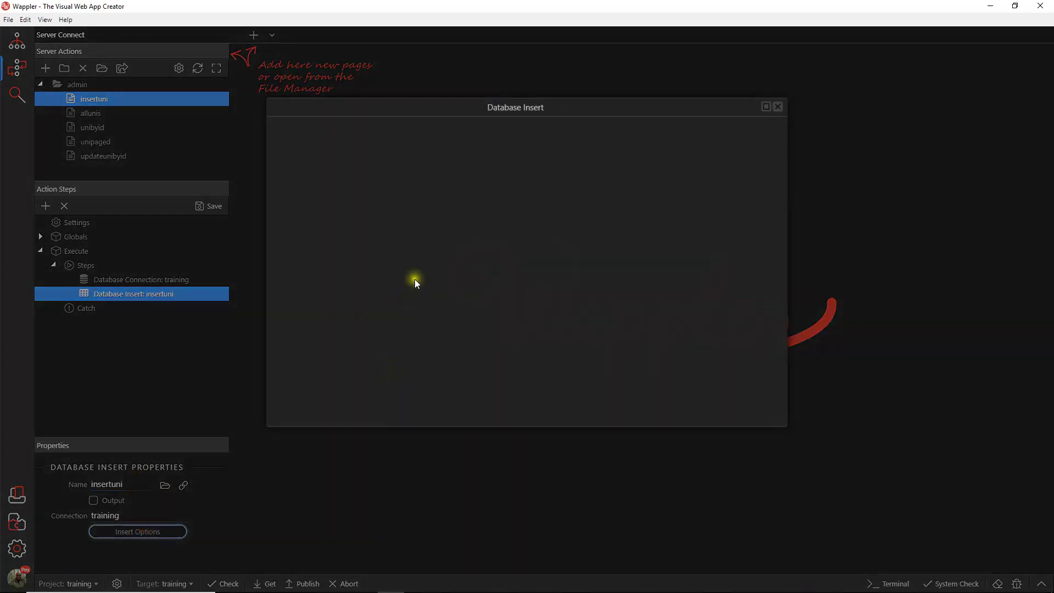
left_click(363, 133)
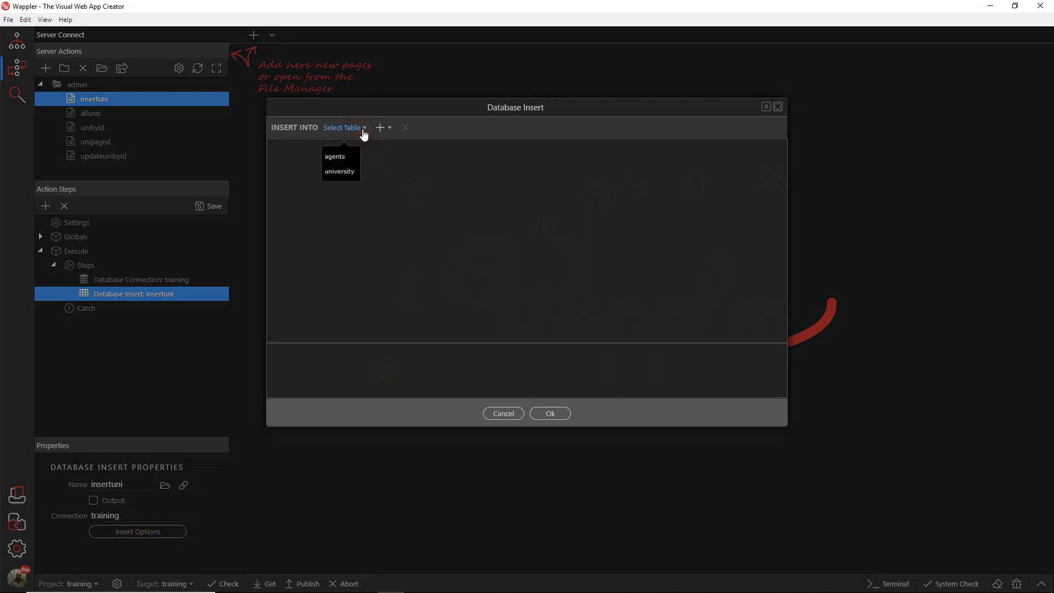
left_click(339, 172)
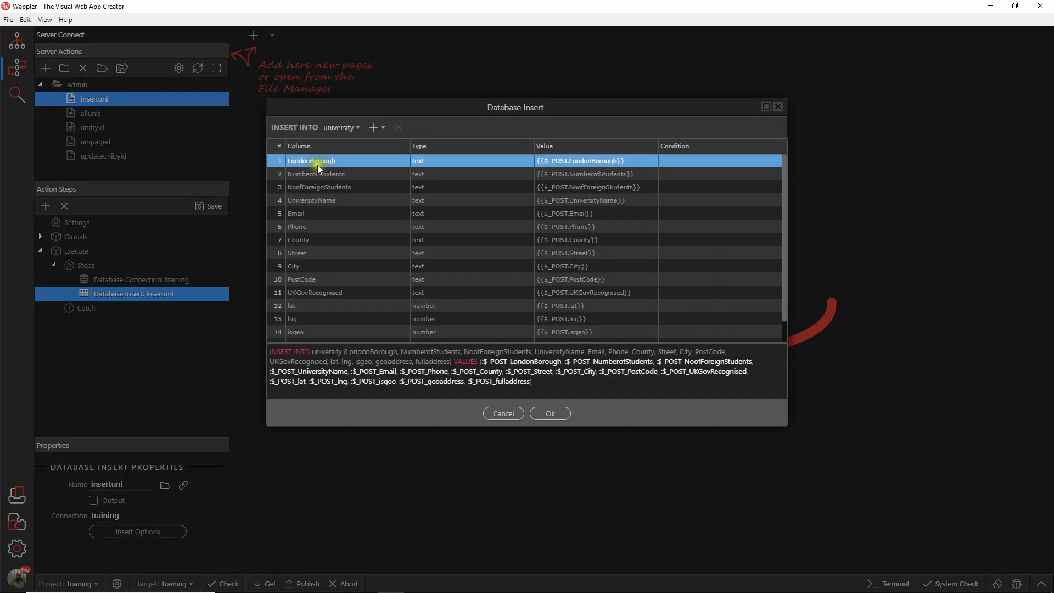
Remove every column except UniversityName from the database insert and accept the insert options
left_click_drag(316, 164, 321, 186)
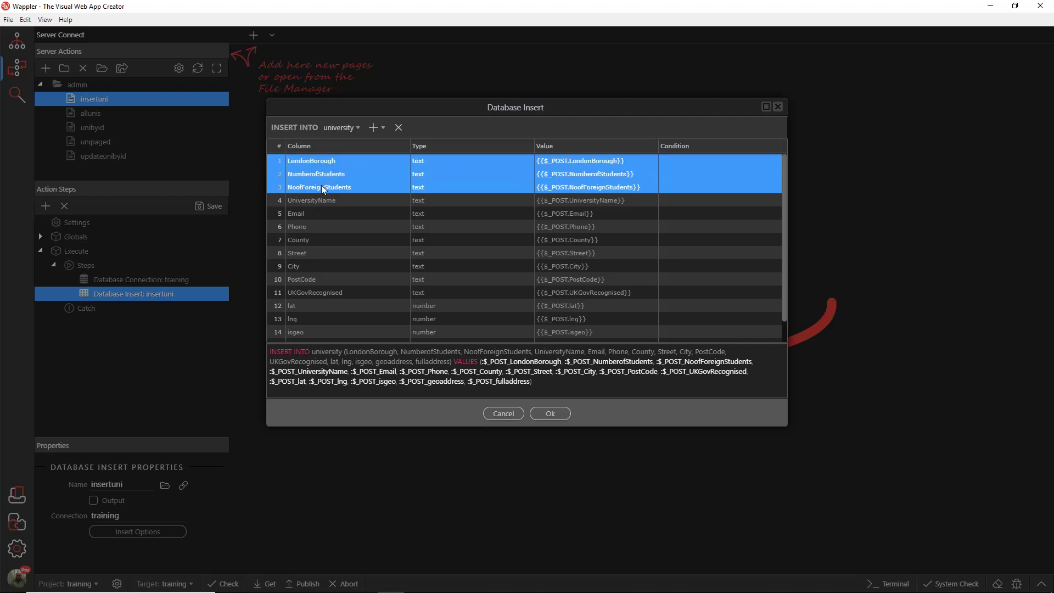
left_click(399, 128)
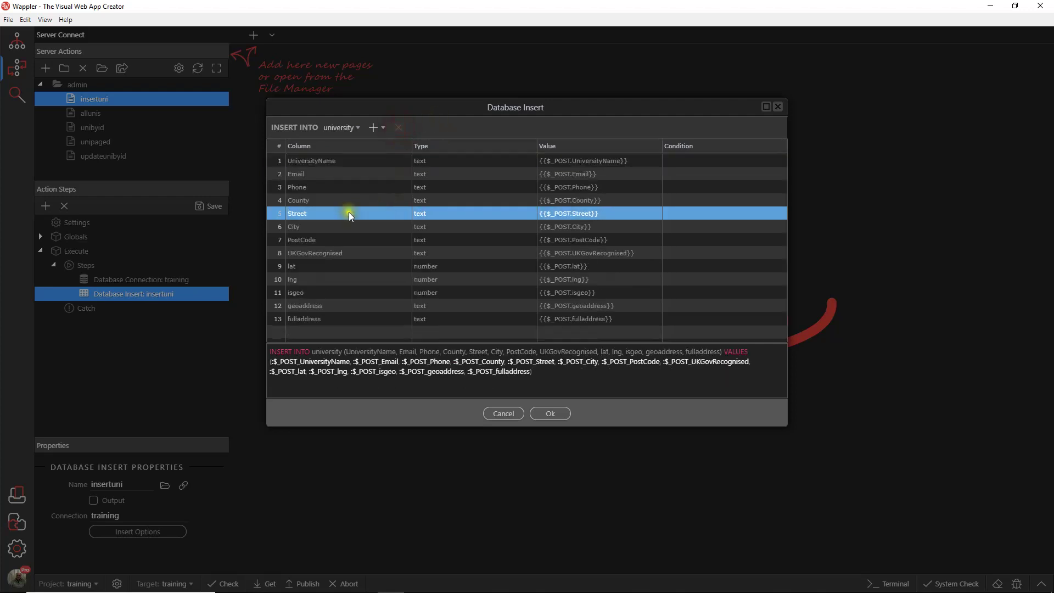
left_click(315, 174)
left_click(305, 318, "shift")
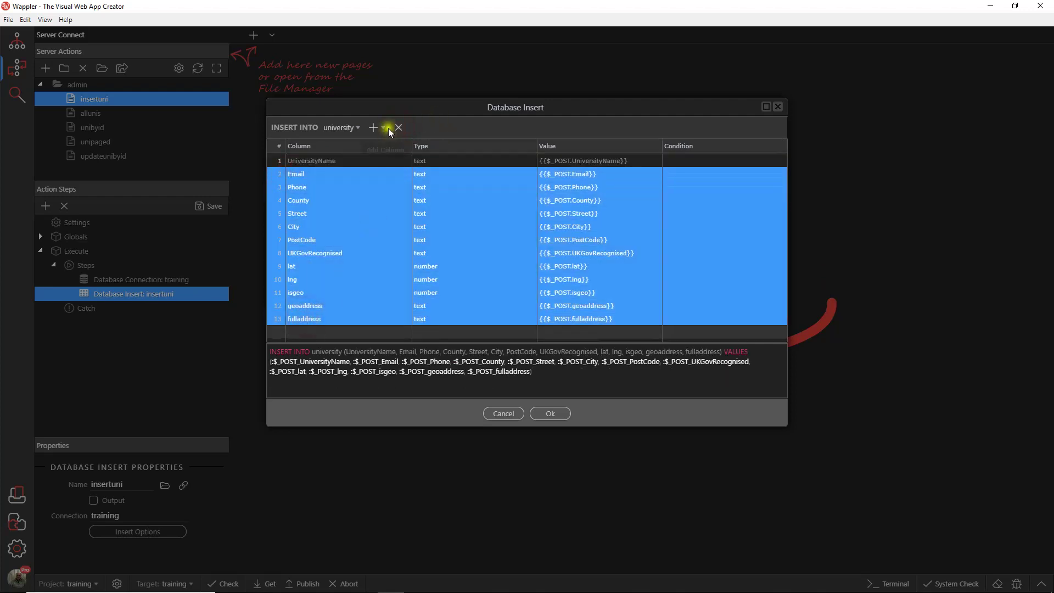
left_click(398, 128)
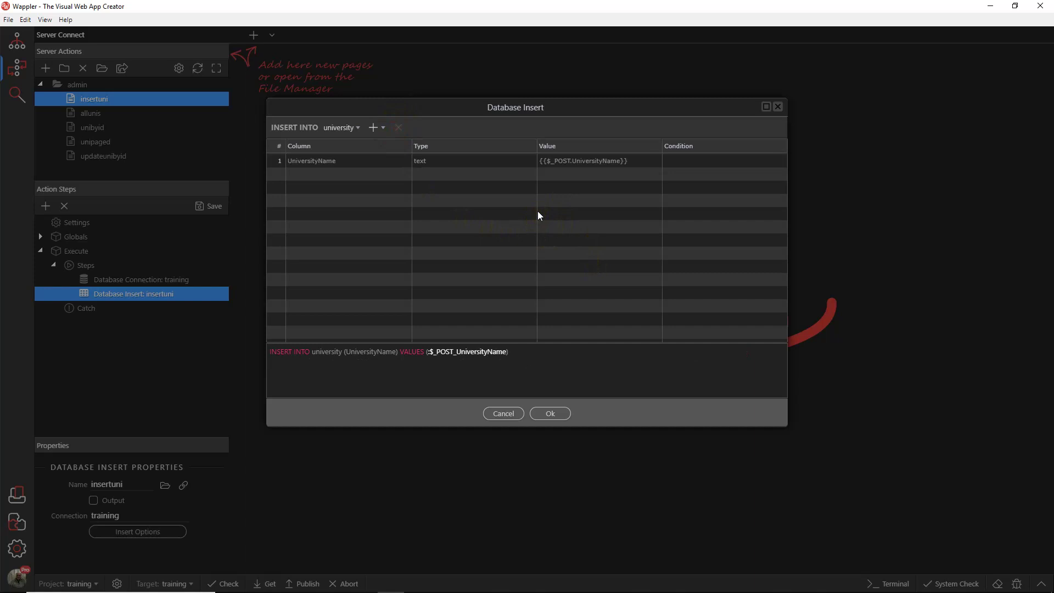
left_click(443, 160)
left_click(539, 146)
left_click(553, 414)
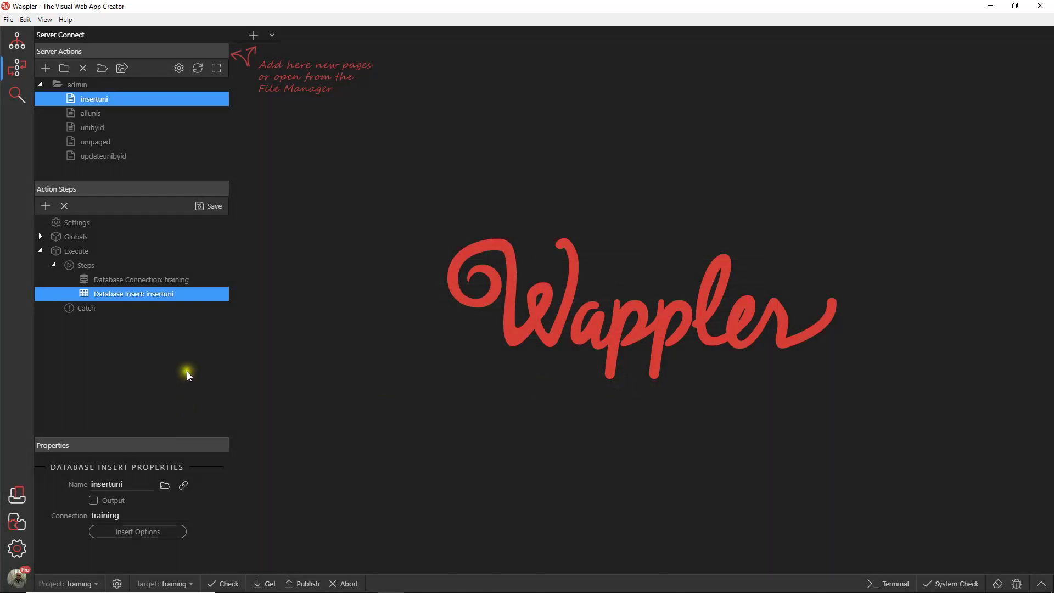
Add a Set Value step after the database insert and name it newid
right_click(140, 298)
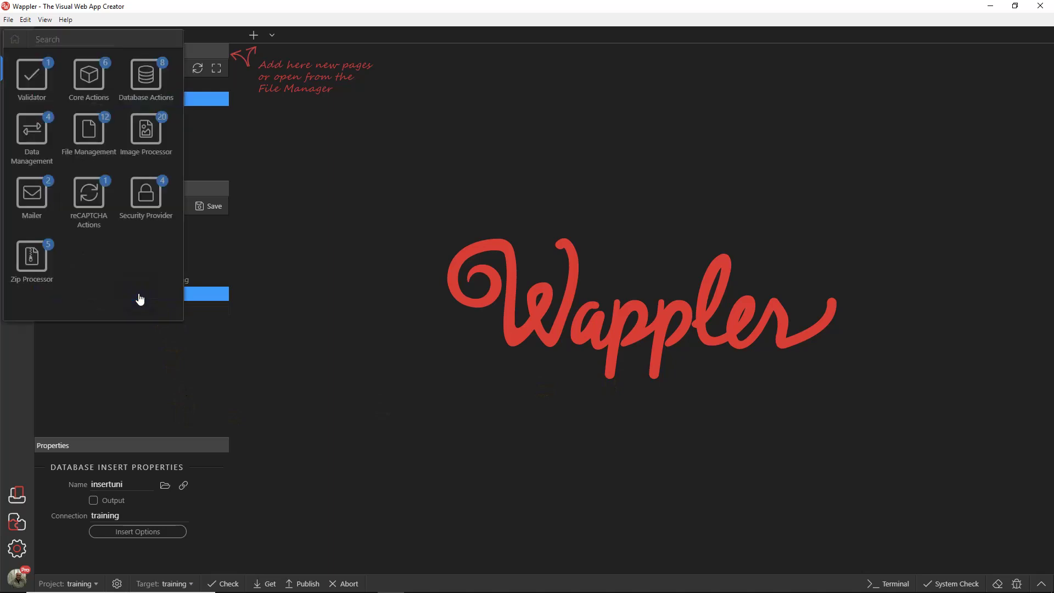
left_click(89, 75)
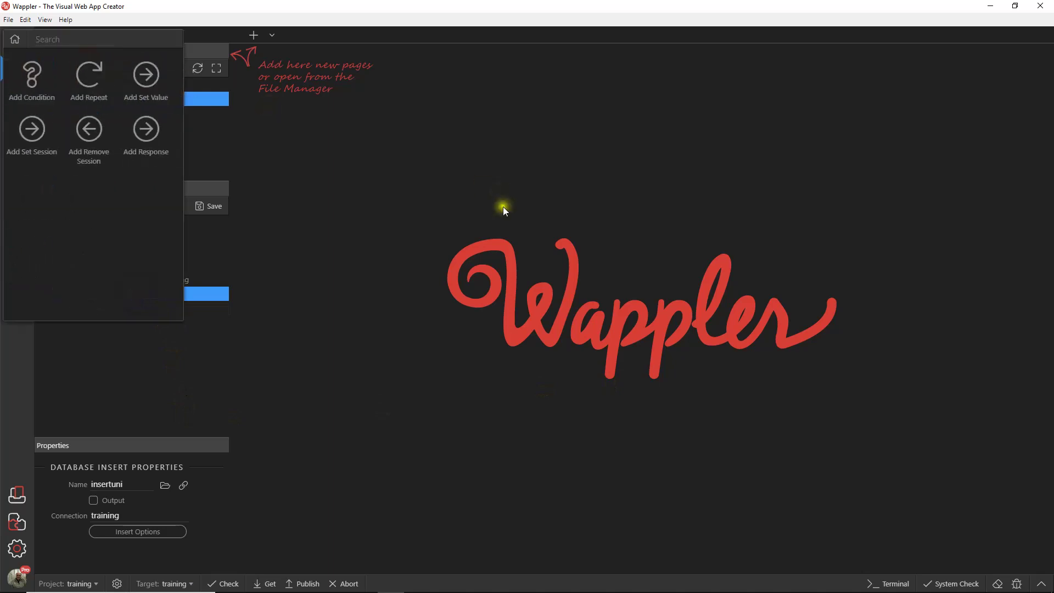
left_click(146, 74)
left_click(126, 485)
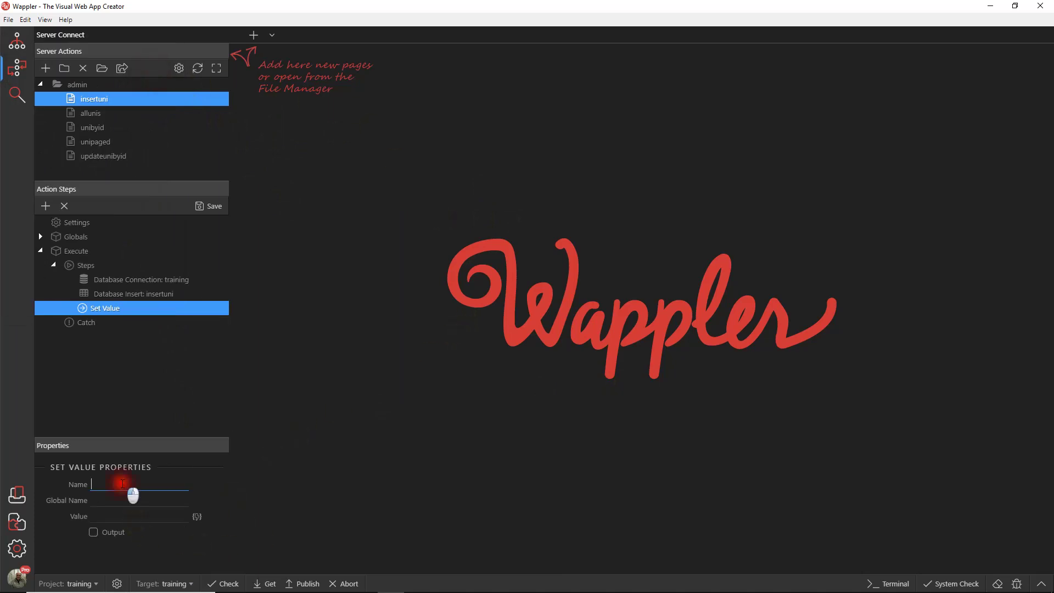
type("newid")
Bind the newid value to the insert's identity, {{insertuni.identity}}, enable its output and save the action
left_click(197, 516)
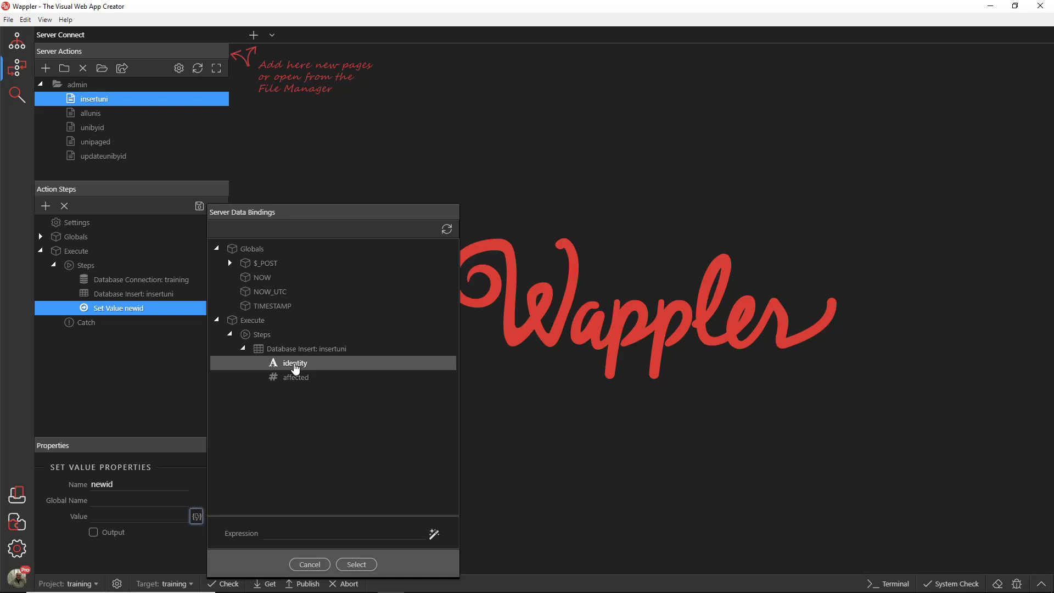
left_click(295, 364)
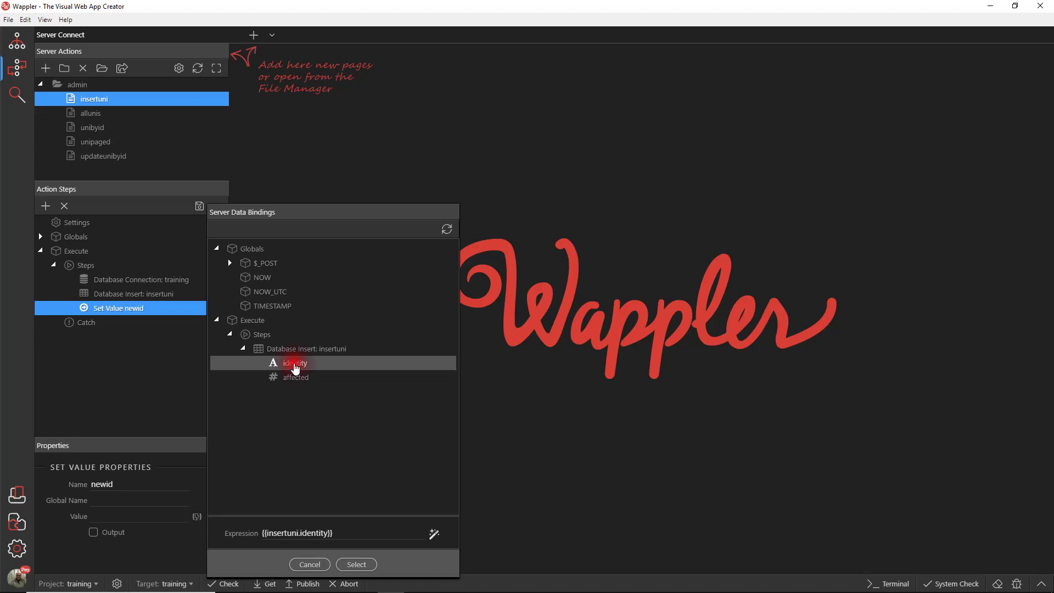
left_click(362, 563)
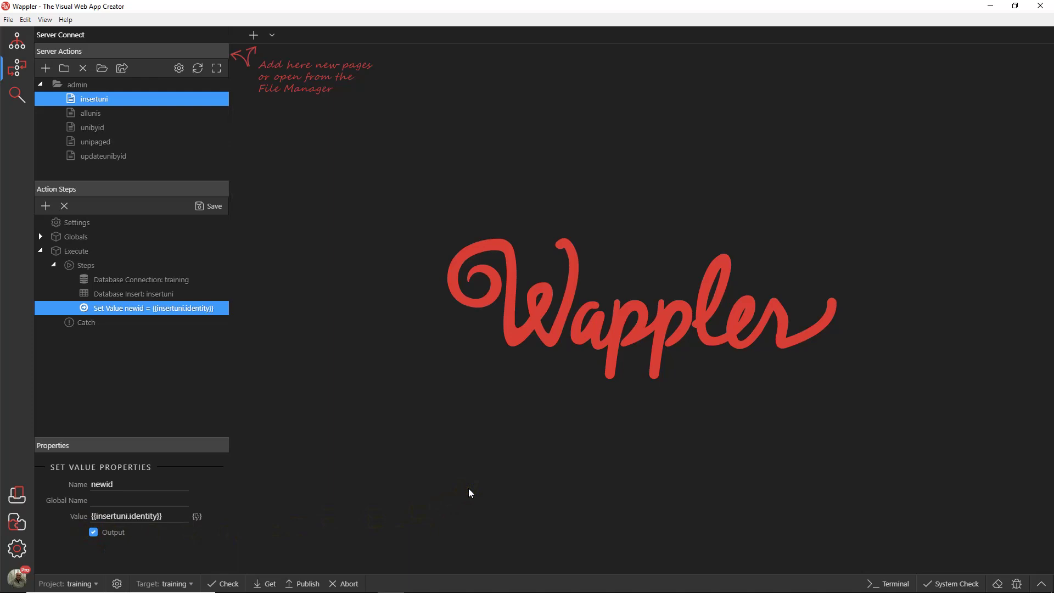
left_click(214, 205)
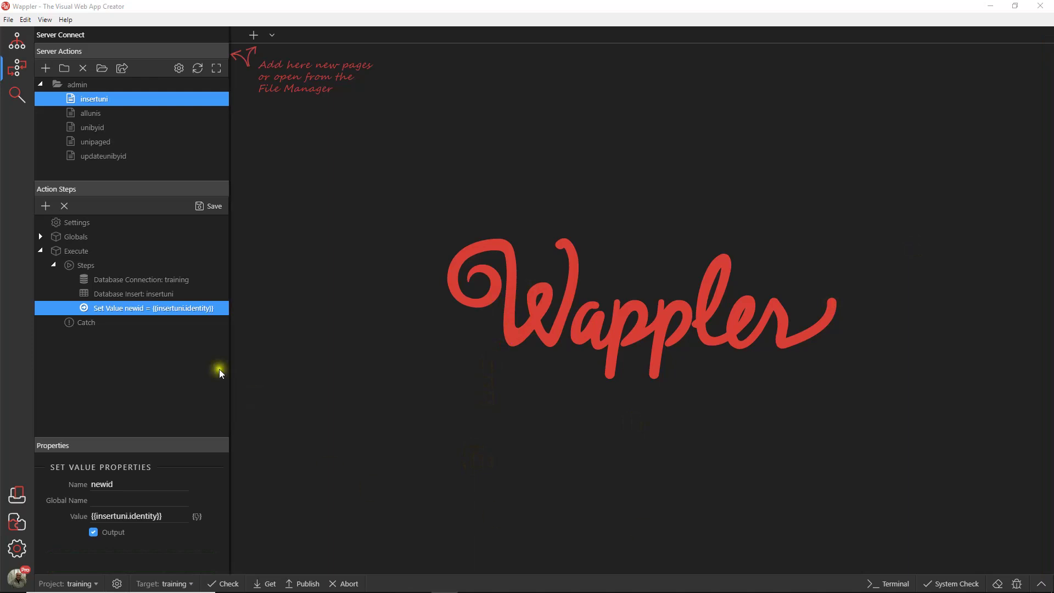
Create a new page and save it as insertuni.php in the admin folder
left_click(9, 21)
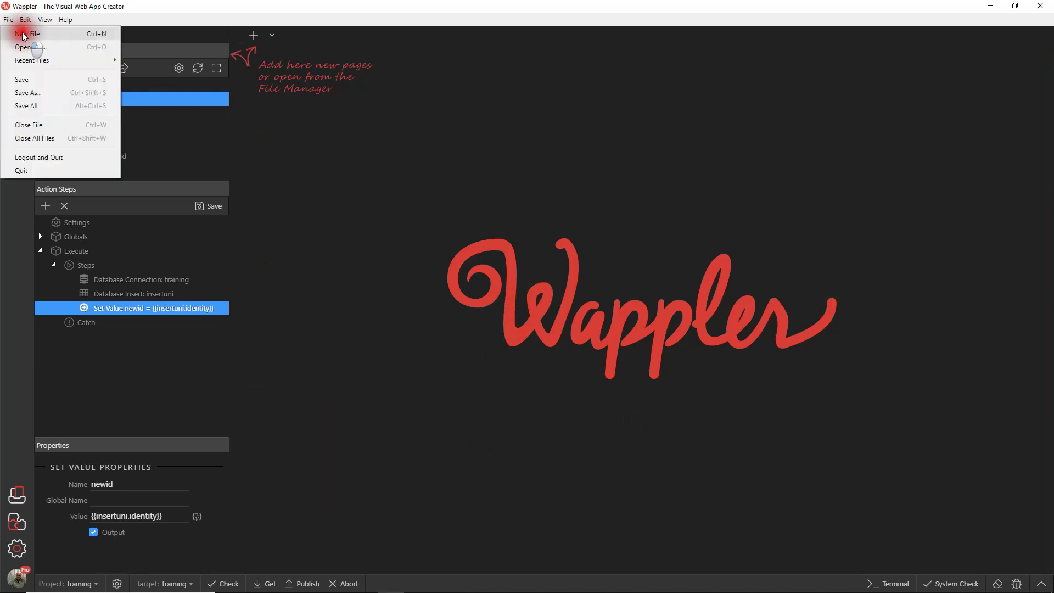
left_click(27, 33)
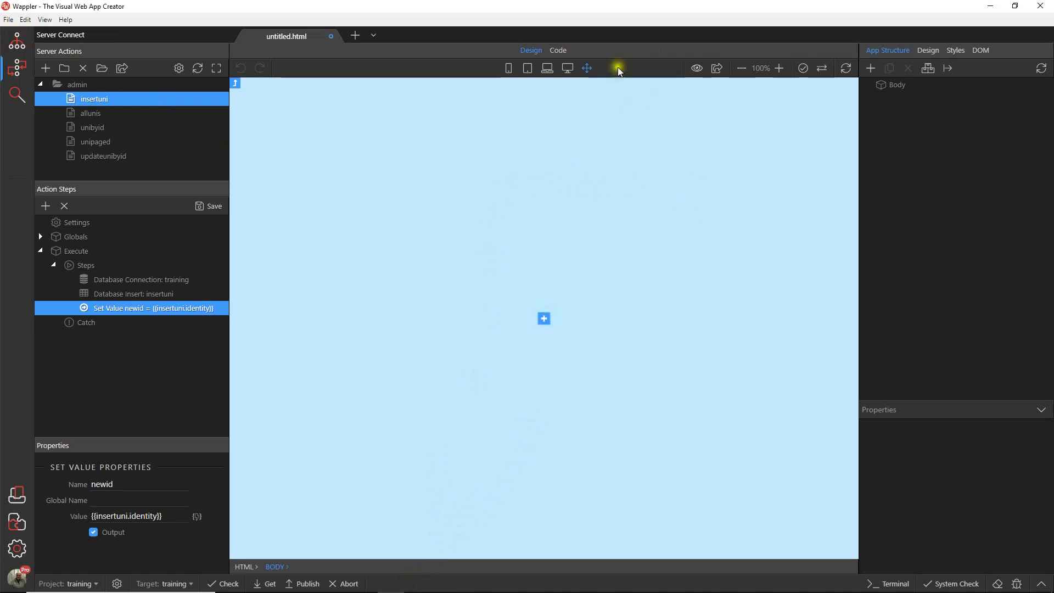
left_click(8, 19)
left_click(38, 94)
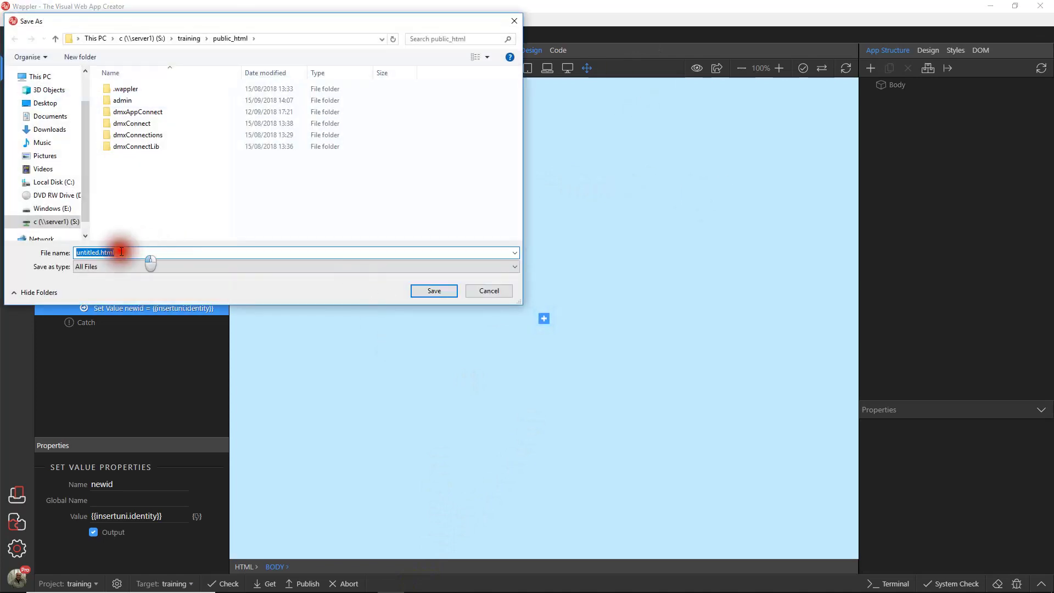
type("inse")
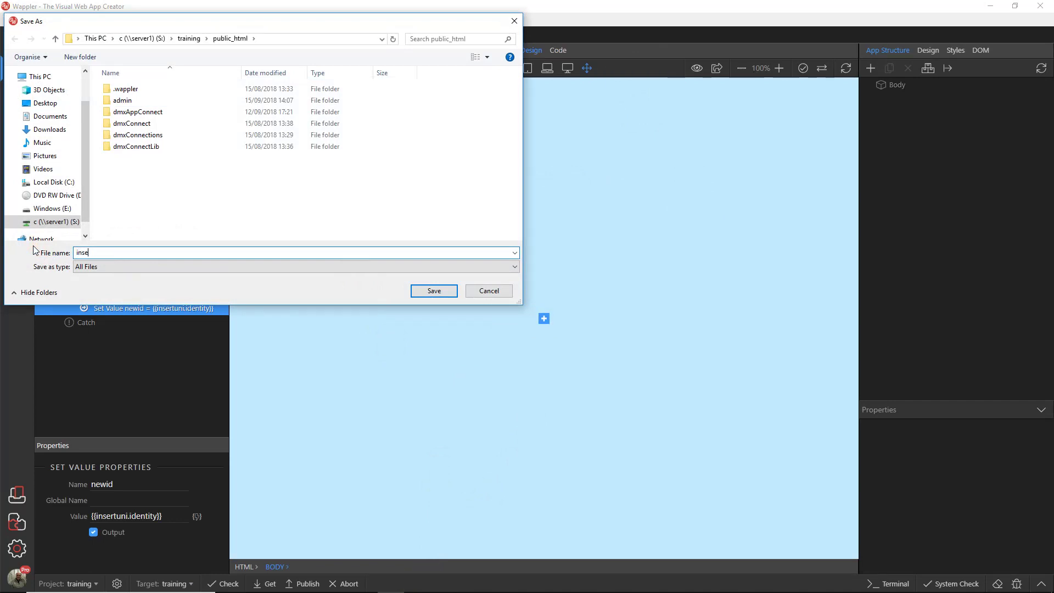
type("rtuni.php")
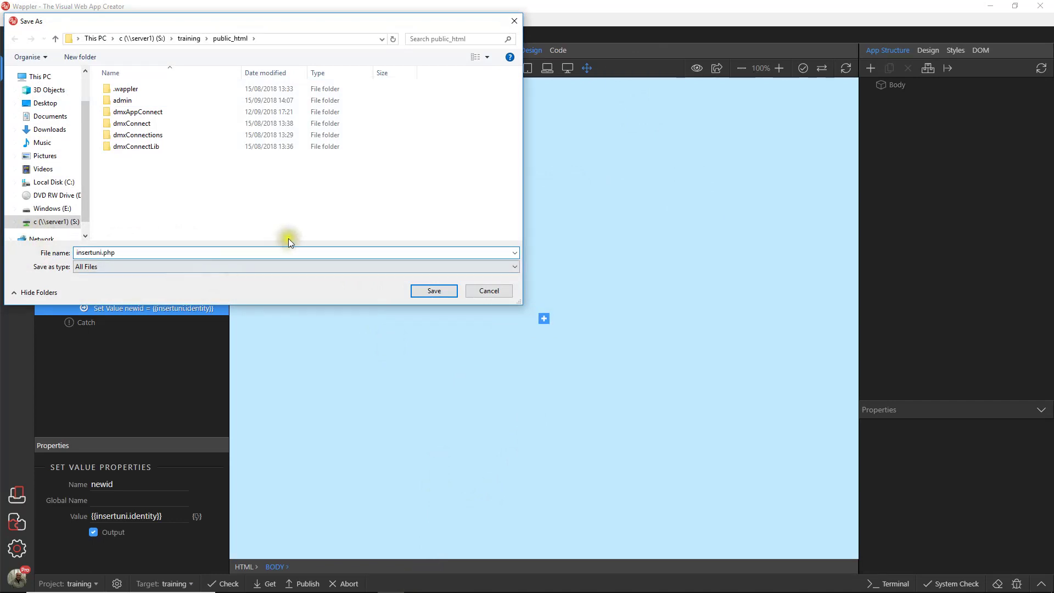
double_click(118, 100)
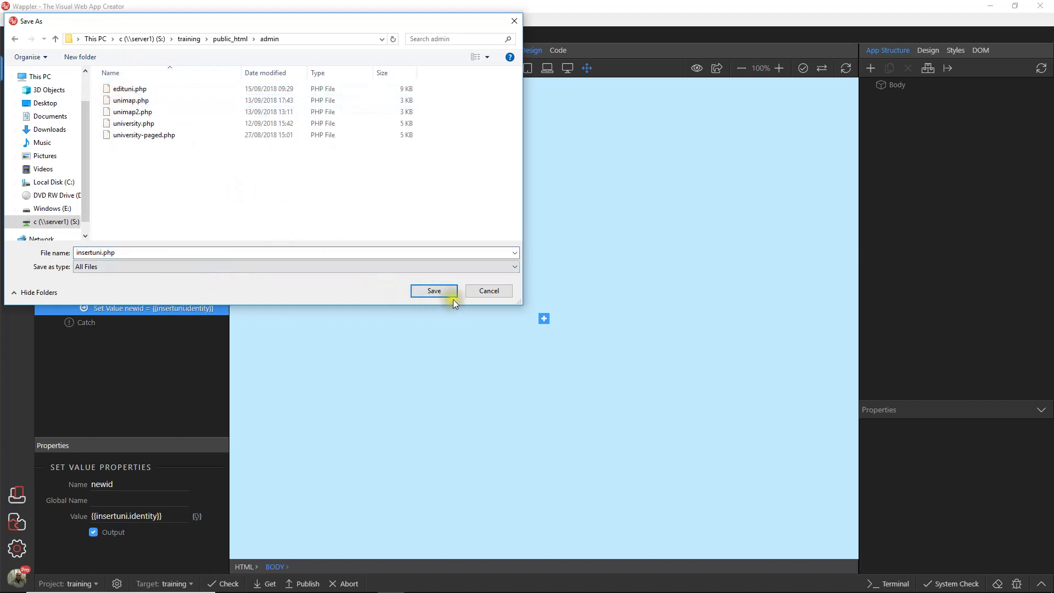
left_click(440, 292)
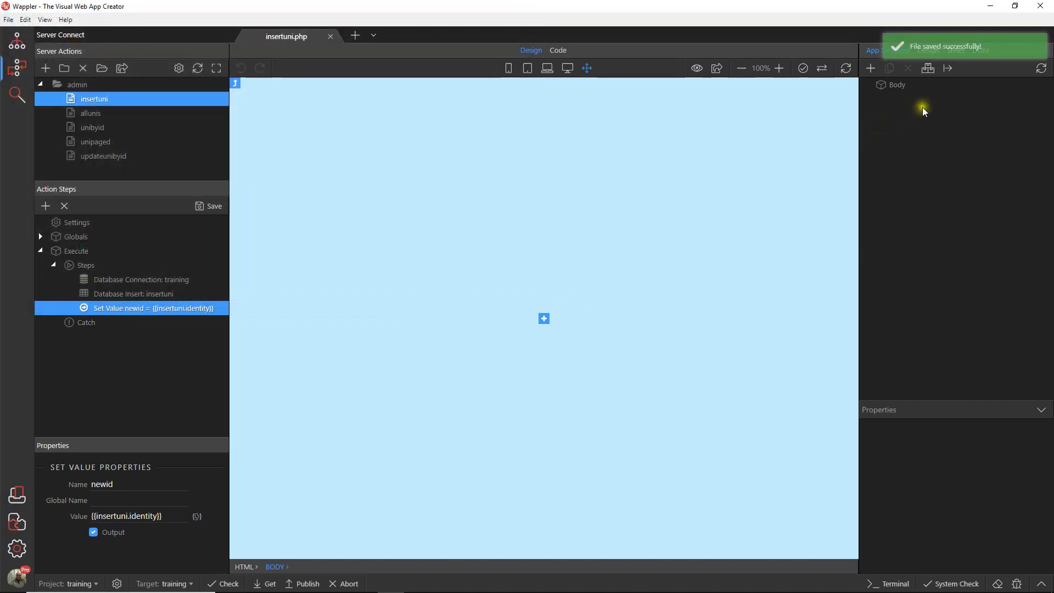
Add the local App Connect framework to the insertuni.php page
left_click(927, 68)
left_click(863, 123)
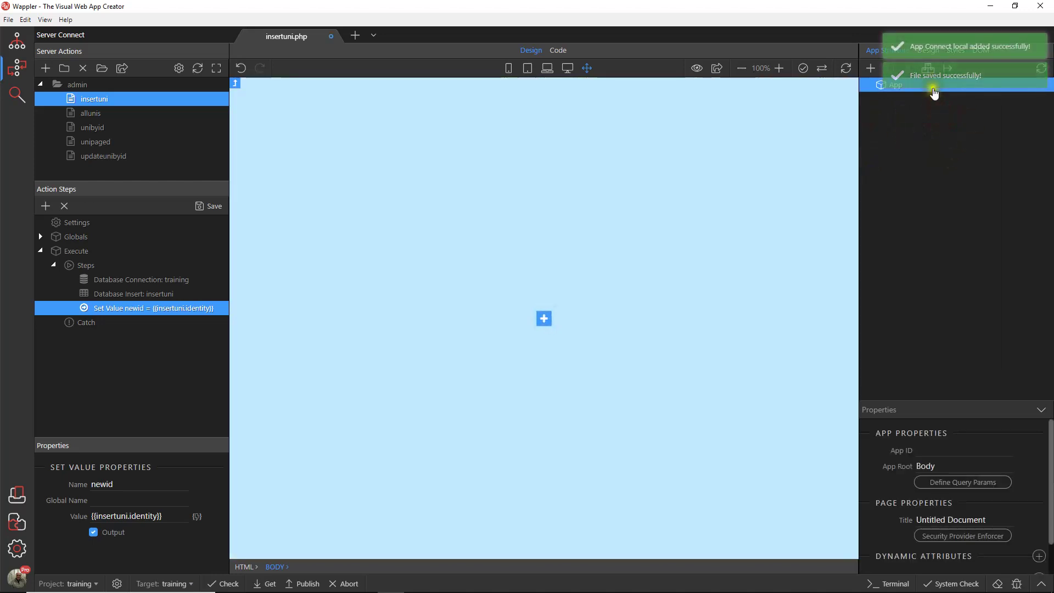
Add the CDN version of the Bootstrap 4 framework to the insertuni.php page
left_click(929, 68)
left_click(916, 123)
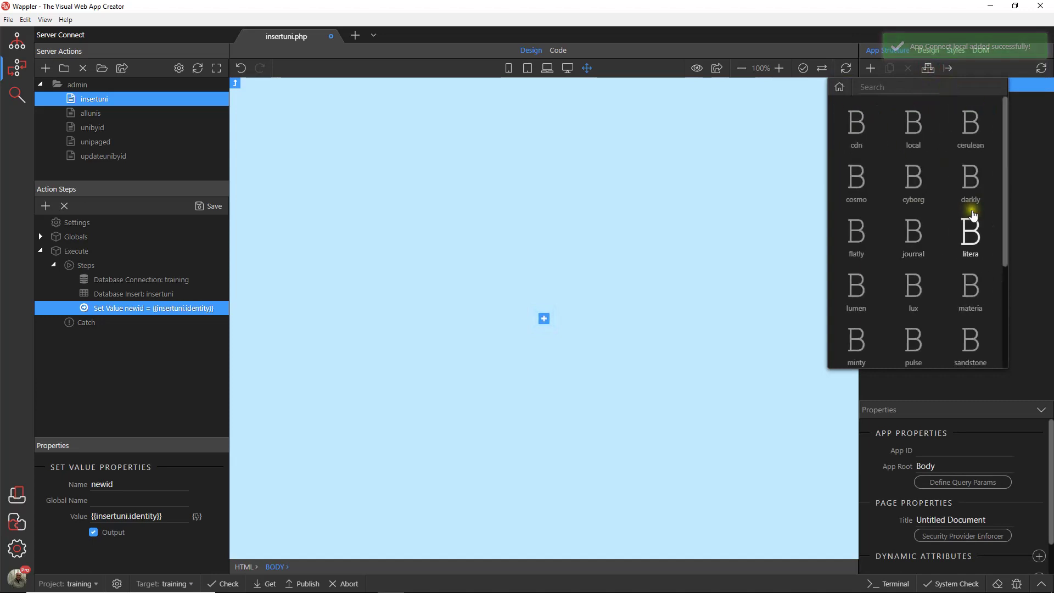
left_click(855, 118)
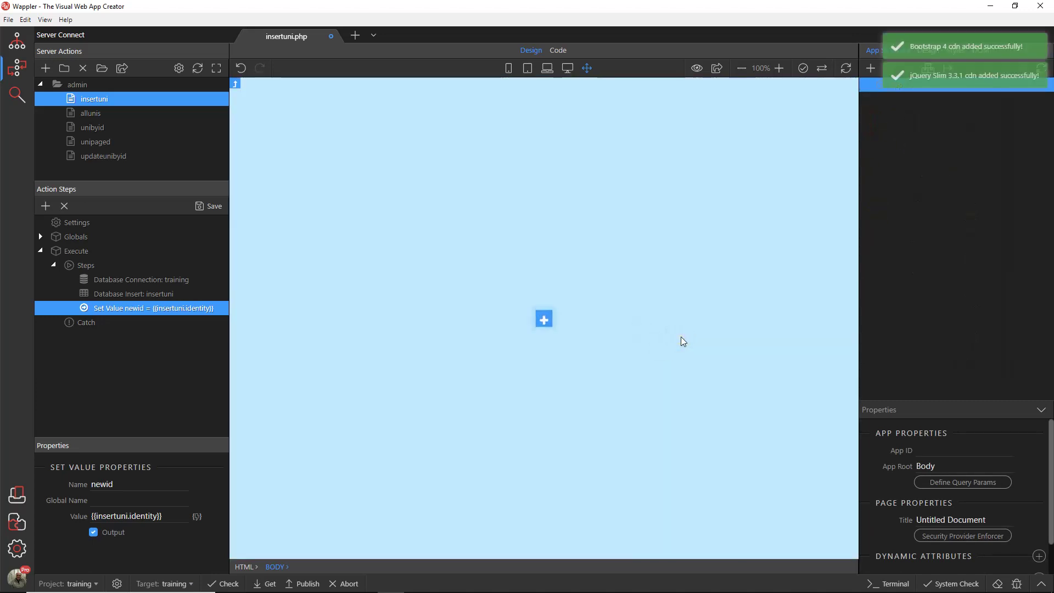
Insert a container with a nested row and column into the empty page and save it
left_click(544, 319)
left_click(541, 125)
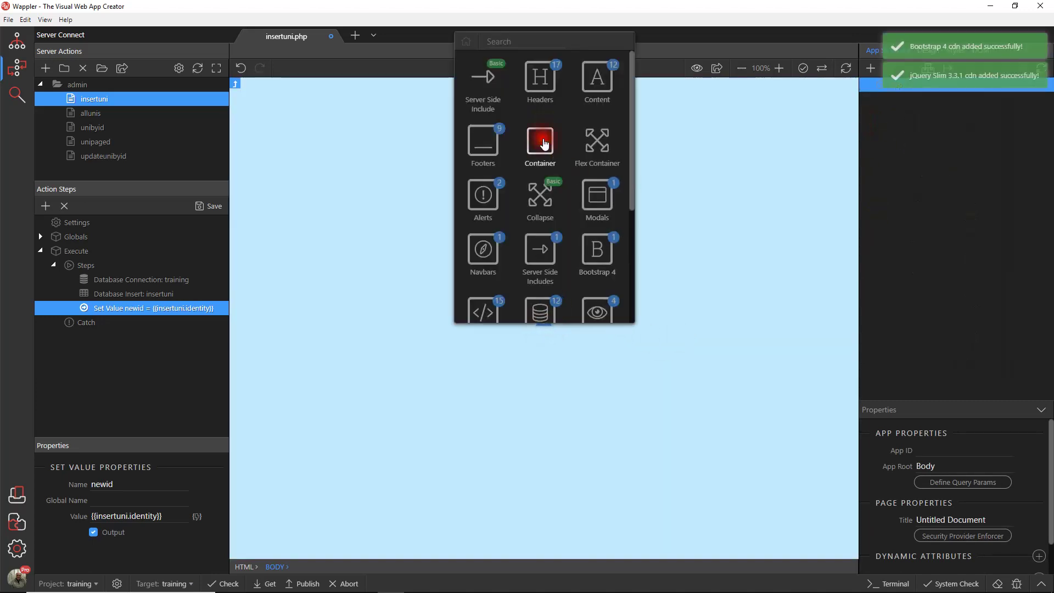
left_click(544, 113)
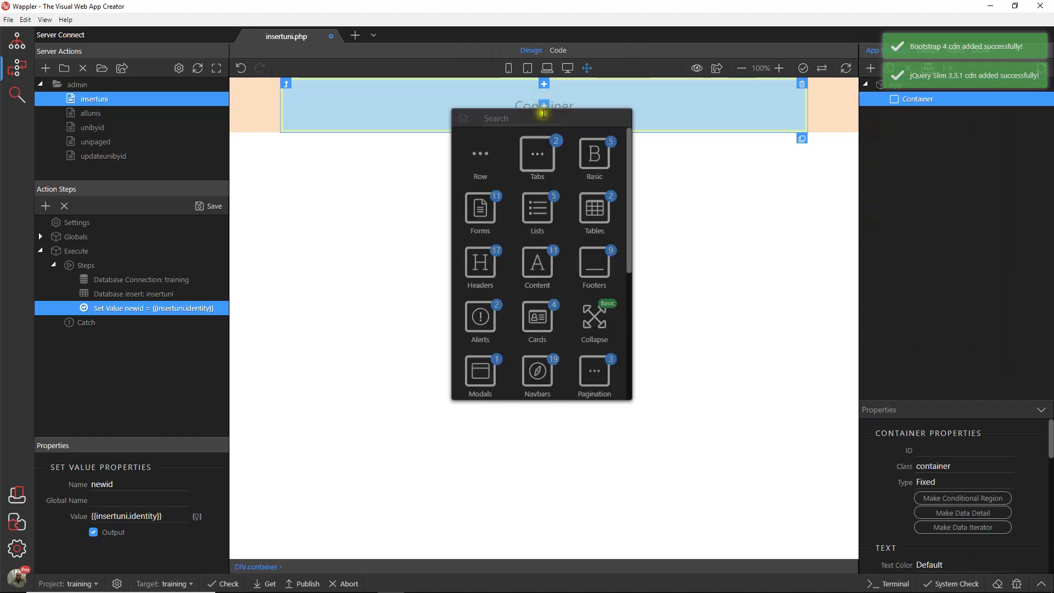
left_click(484, 159)
left_click(545, 108)
left_click(483, 154)
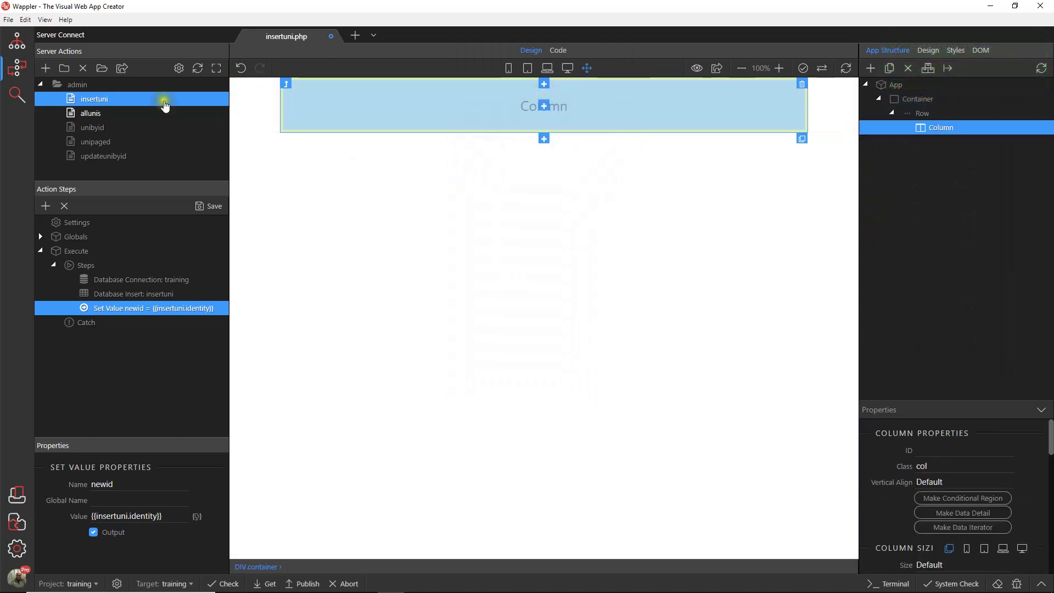
left_click(8, 19)
left_click(22, 79)
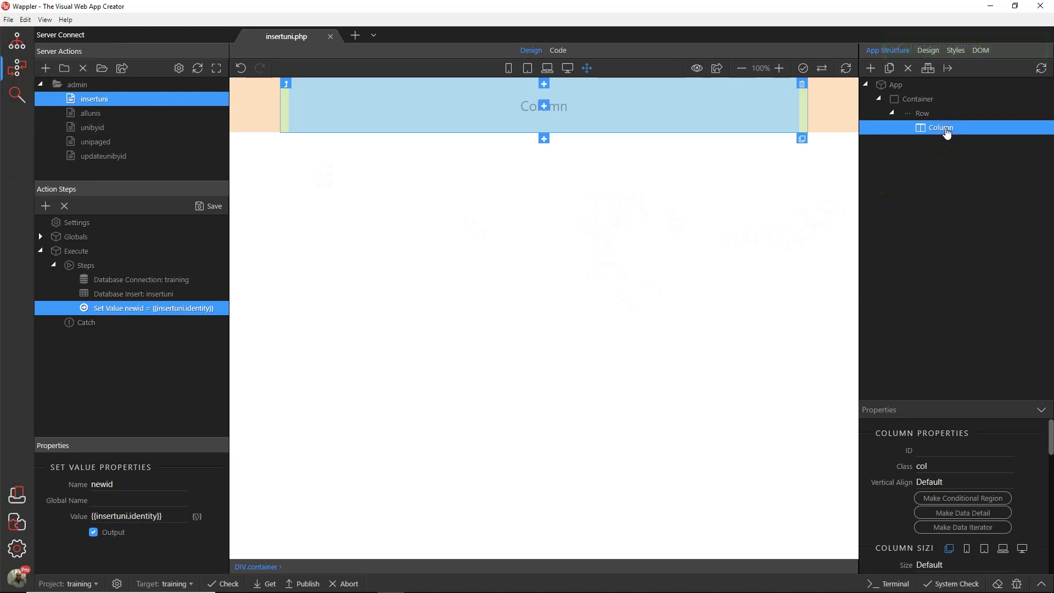
Generate a horizontal Bootstrap 4 form inside the column from the admin/insertuni server action and save the page
left_click(928, 130)
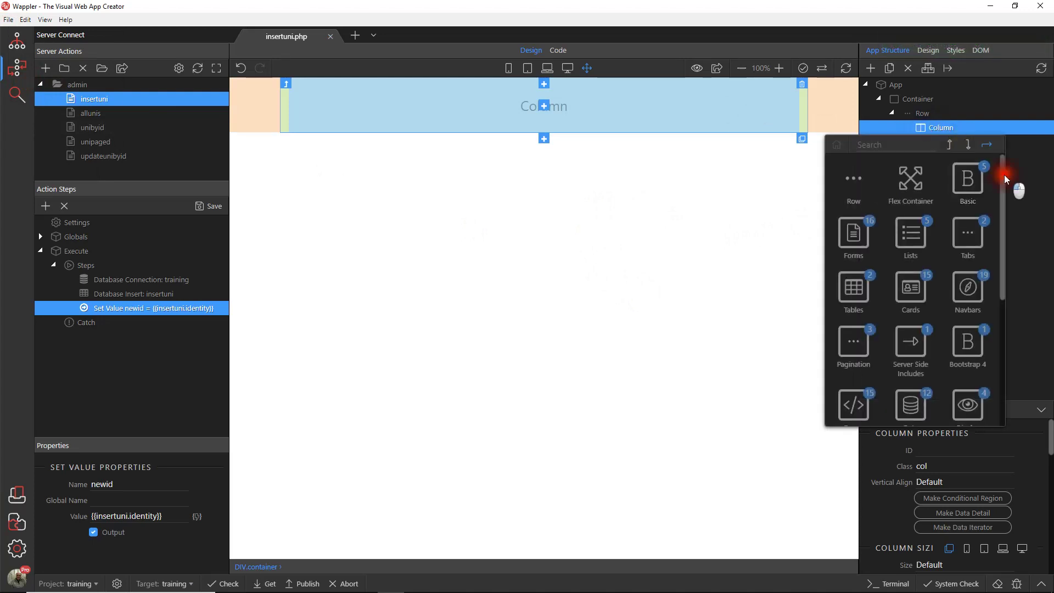
left_click_drag(1004, 175, 1023, 341)
left_click(909, 351)
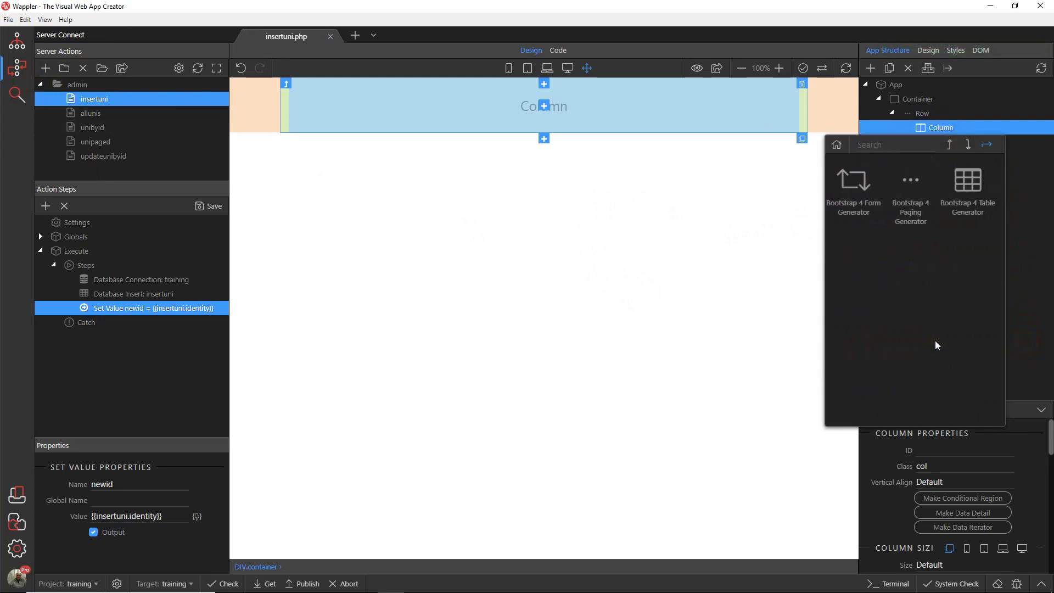
left_click(856, 187)
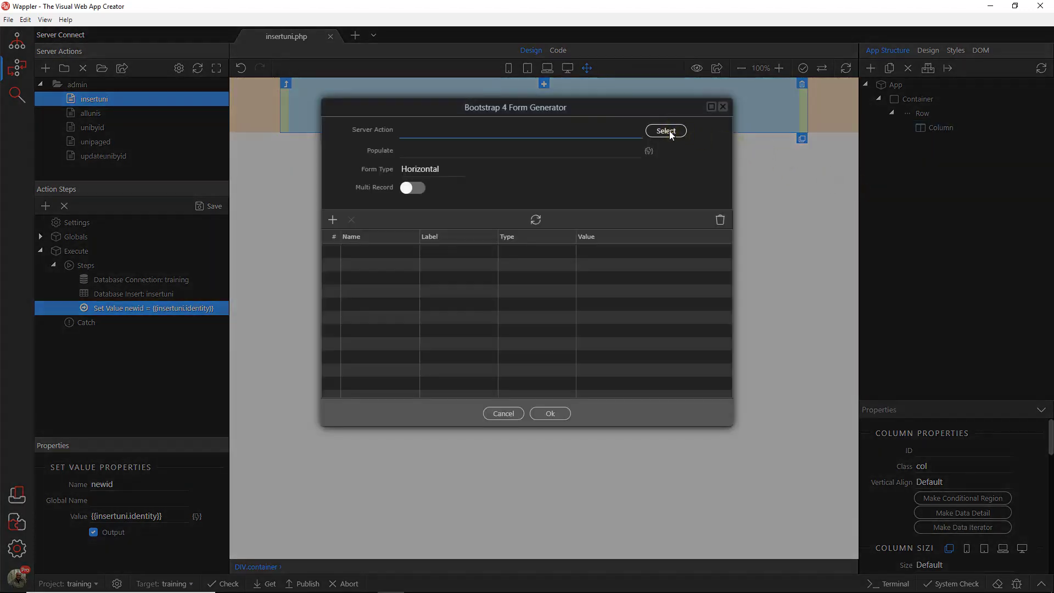
left_click(667, 132)
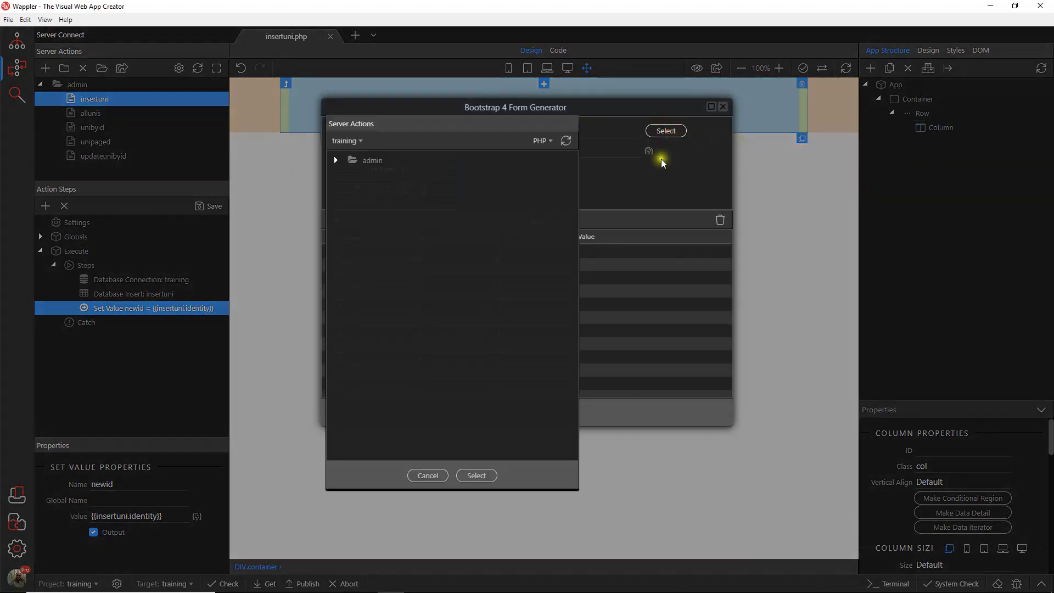
left_click(336, 160)
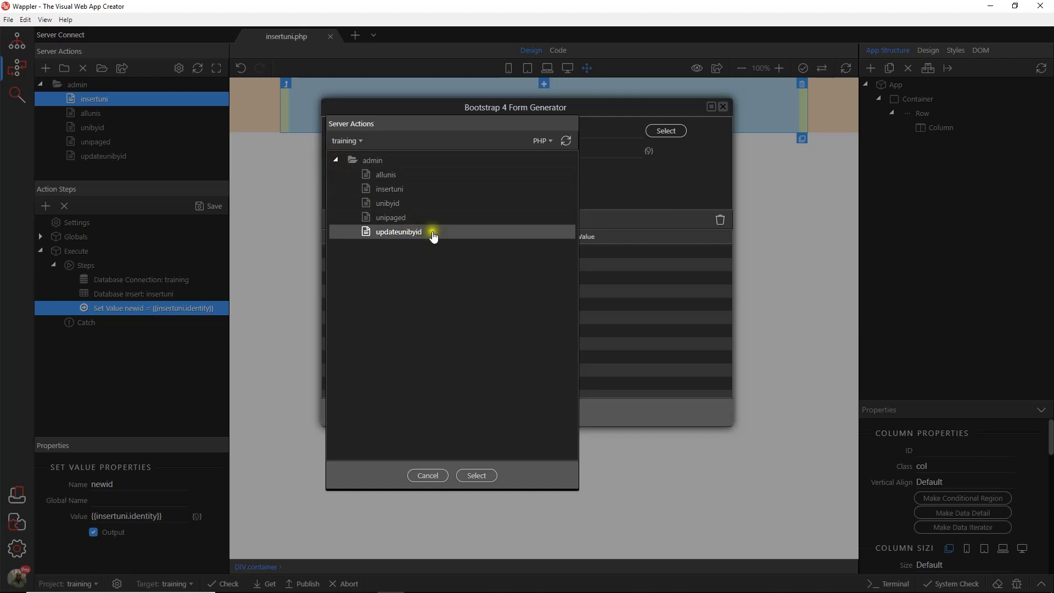
left_click(391, 193)
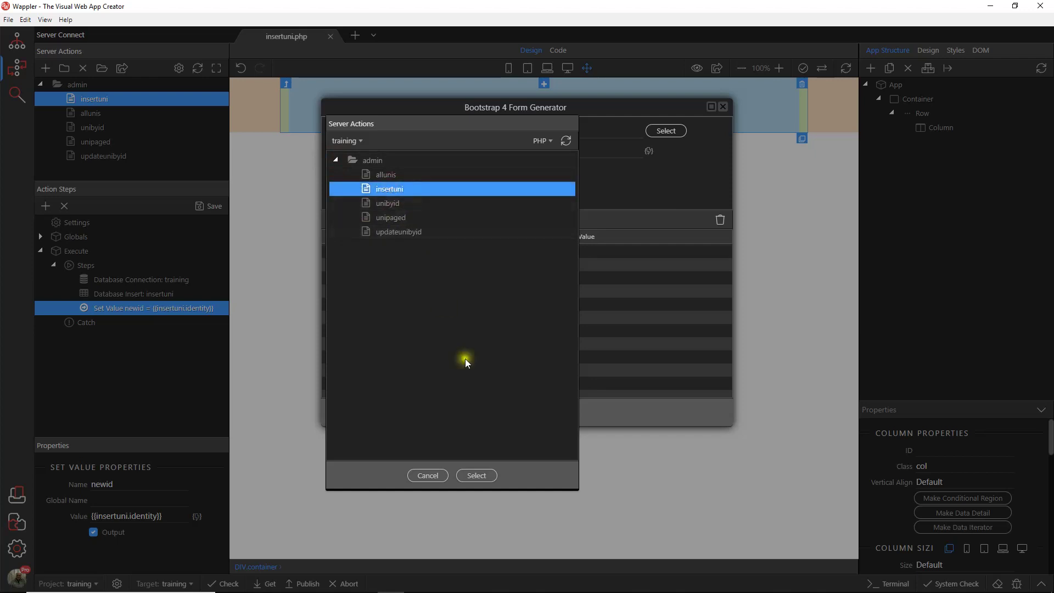
left_click(476, 475)
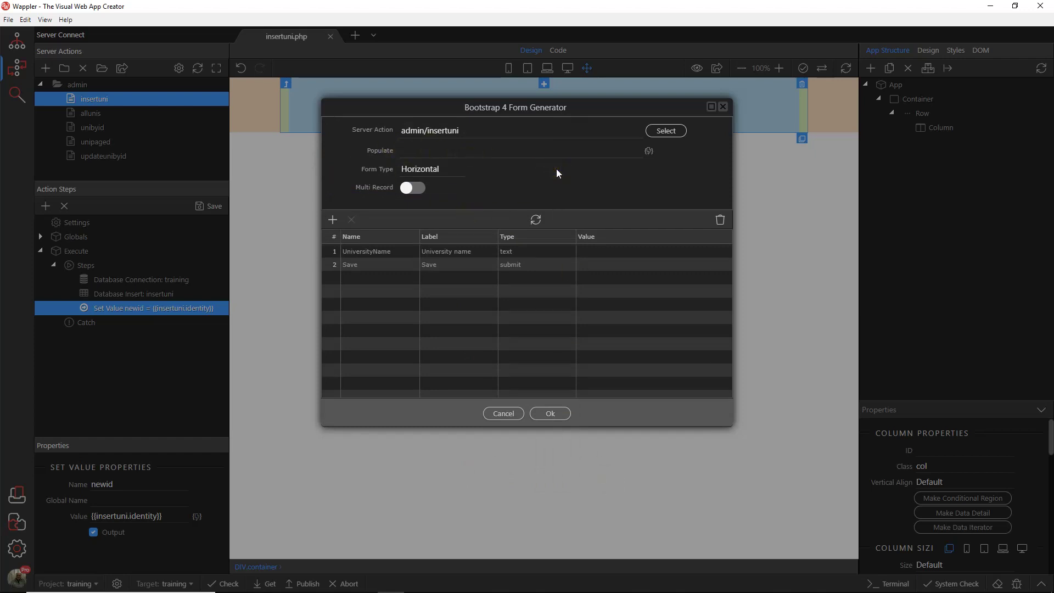
left_click(549, 409)
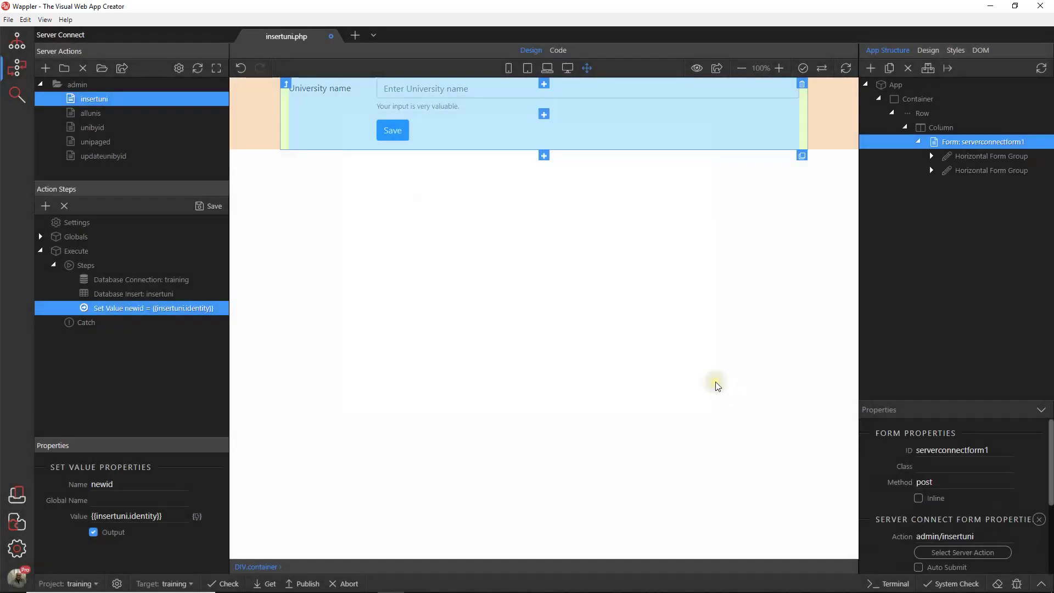
left_click(9, 20)
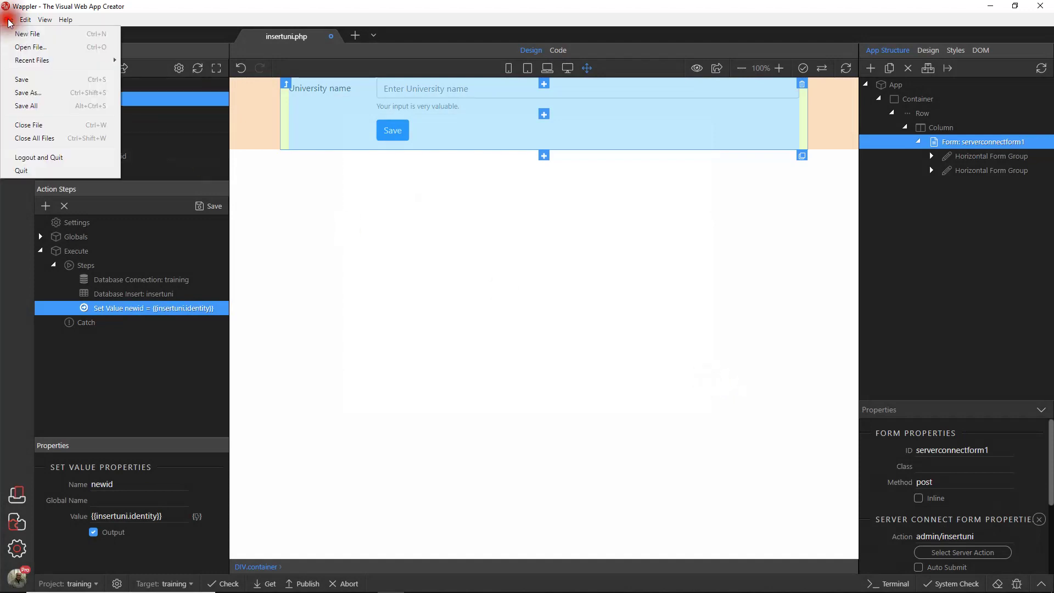
left_click(22, 79)
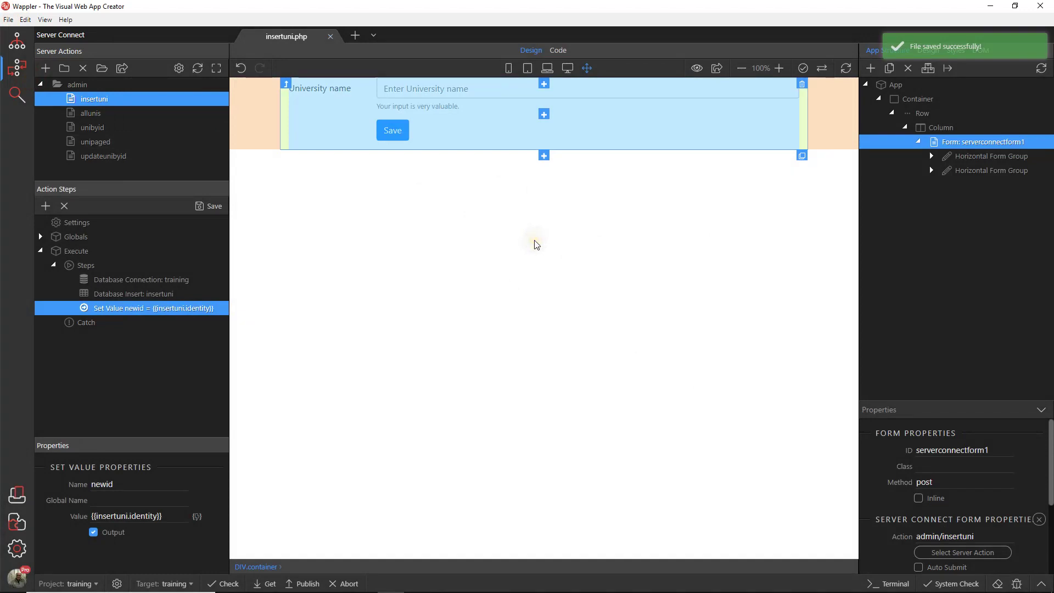
Change the help text under the university name input to "Further details can be added at the next stage"
left_click(417, 90)
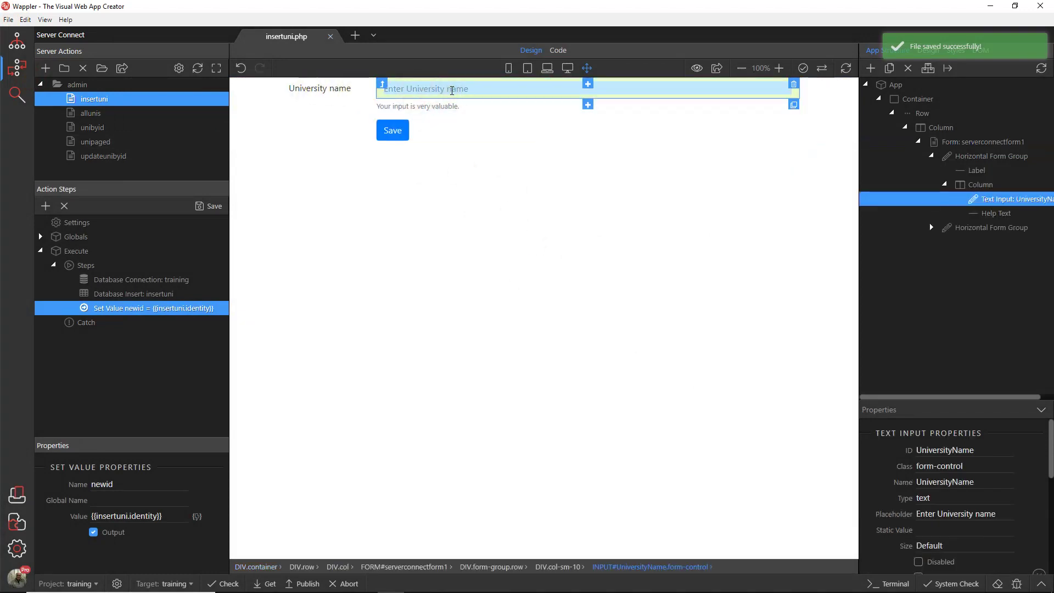
left_click(329, 89)
left_click(439, 106)
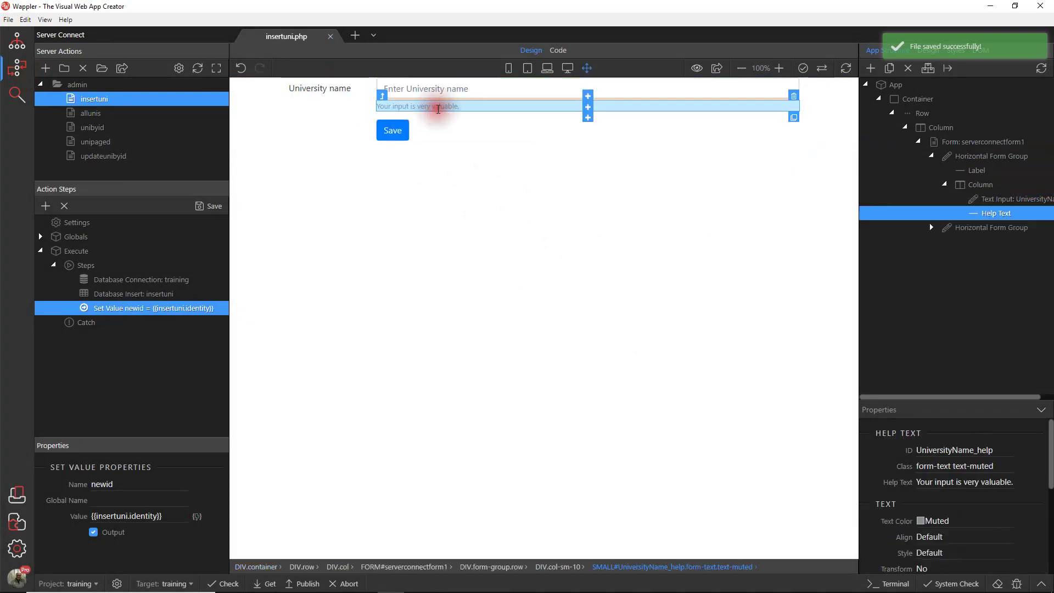
left_click(468, 109)
left_click(452, 107)
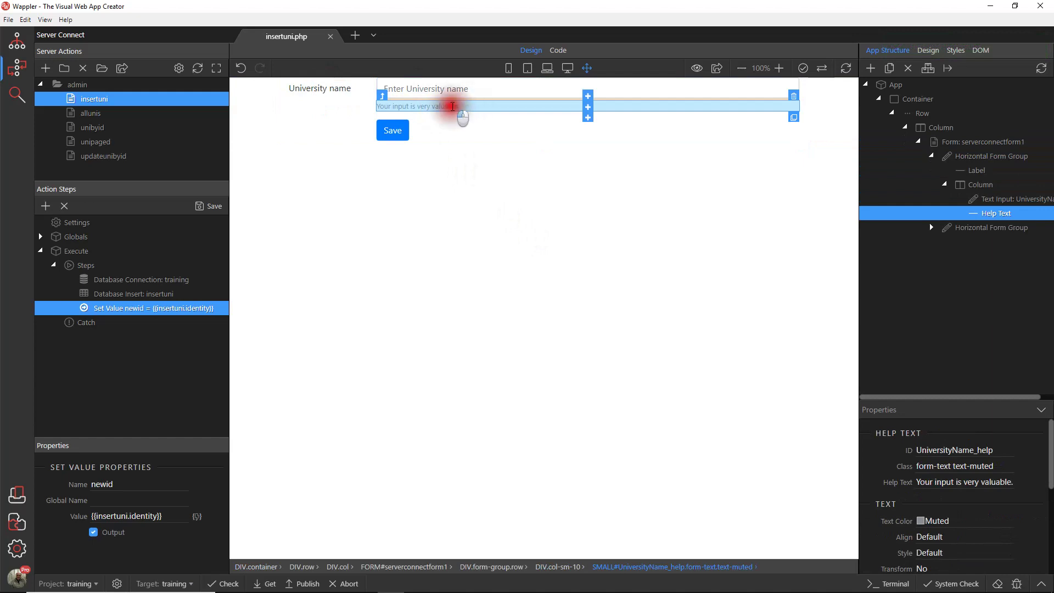
left_click(455, 107)
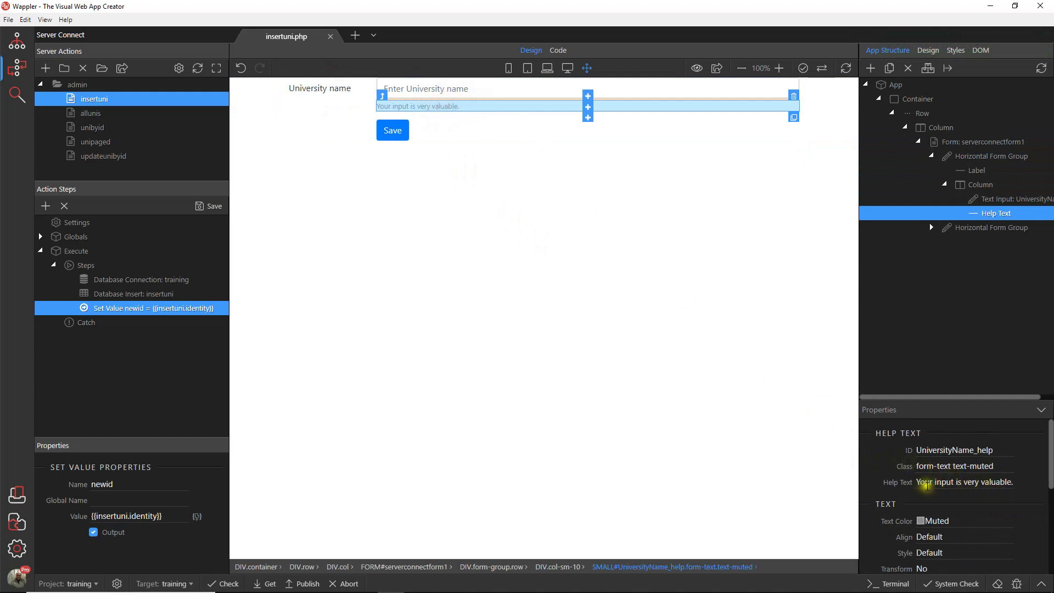
left_click_drag(917, 482, 1030, 483)
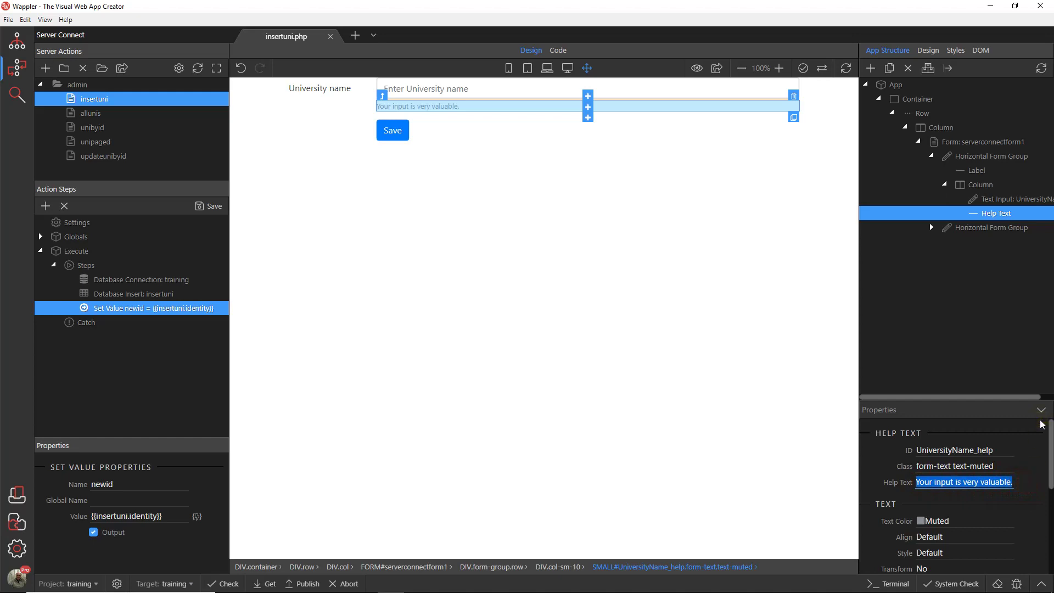
type("Further detai")
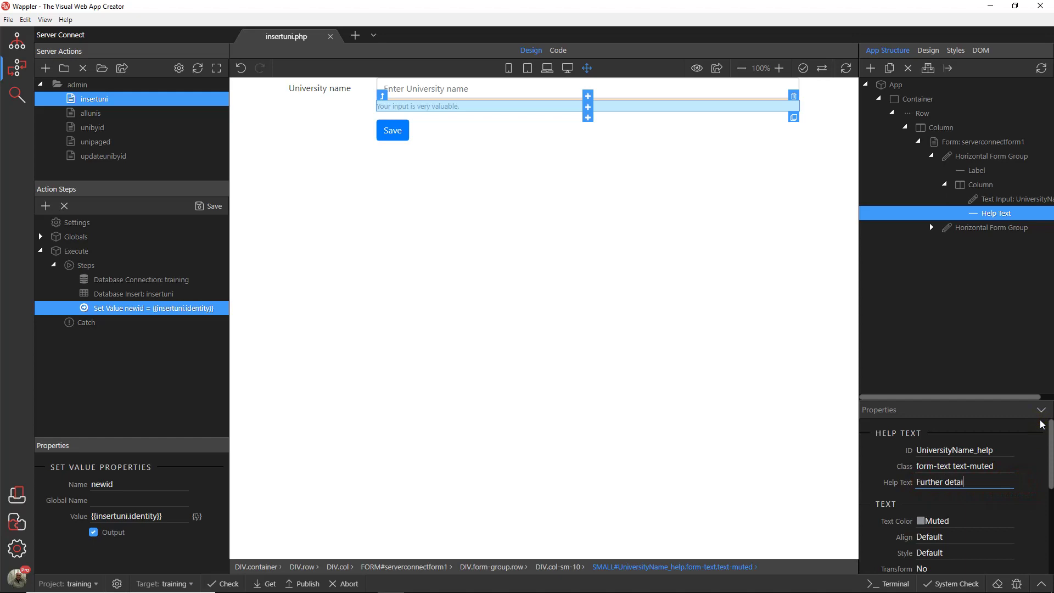
type("ls can be added at the next")
type(" stage")
left_click(636, 389)
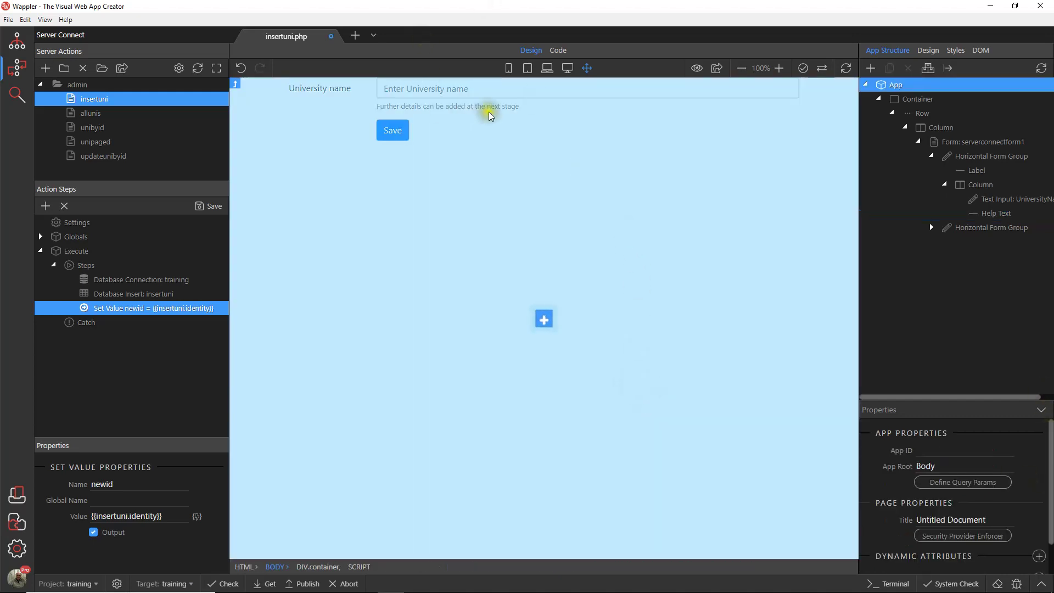
Review the university name input's properties, DOM attributes and validation options, save the page and return to the app structure
left_click(442, 89)
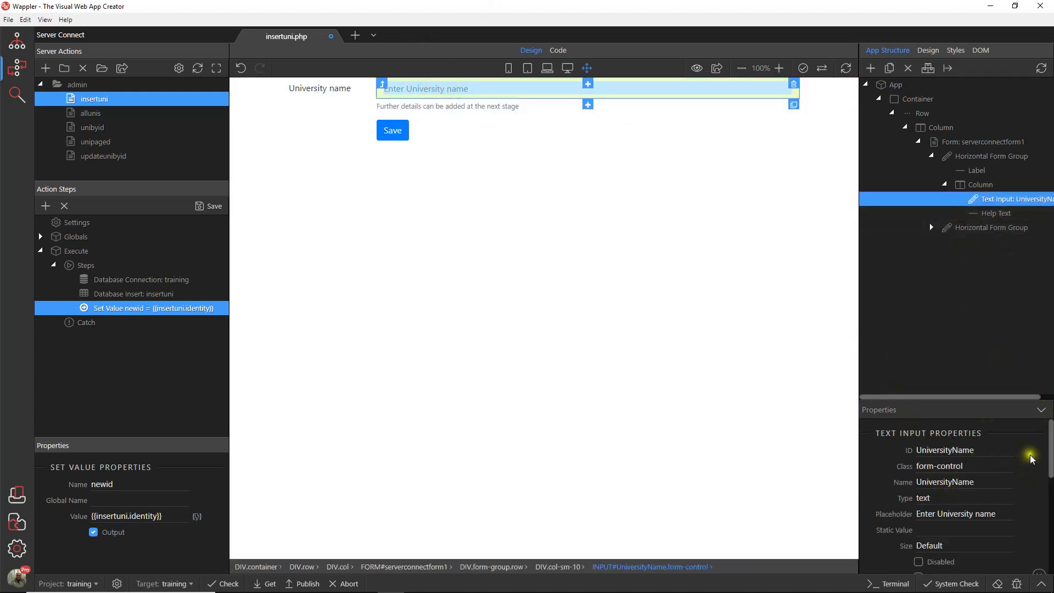
left_click_drag(1052, 428, 1051, 522)
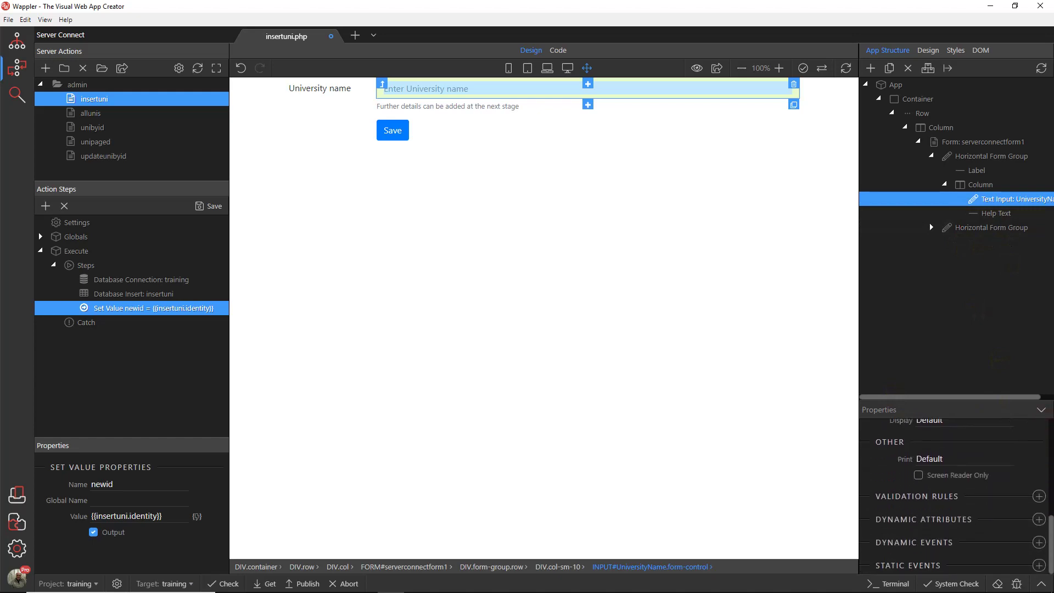
left_click(981, 51)
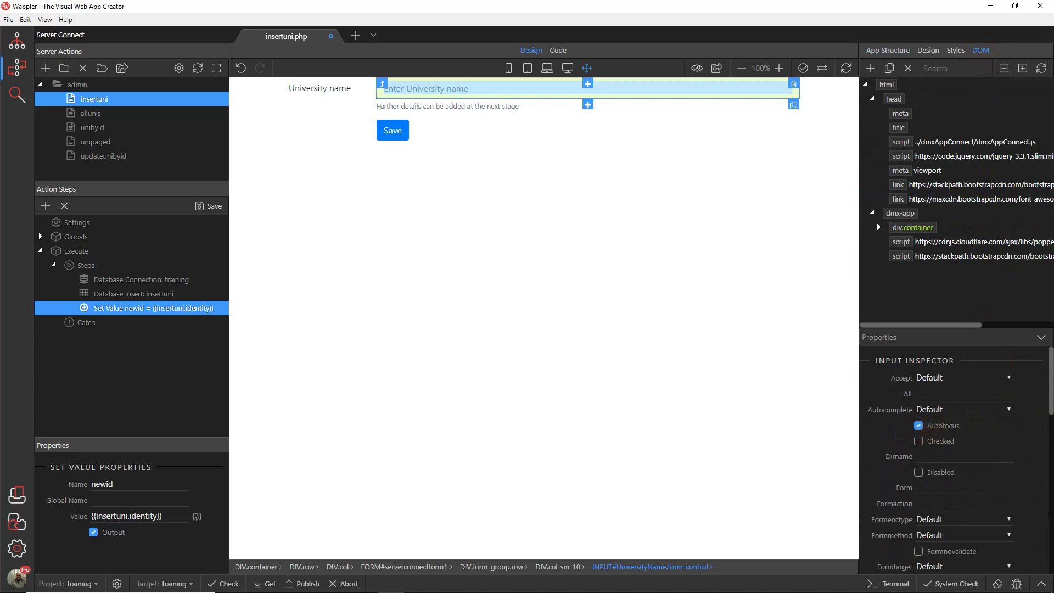
left_click_drag(1050, 385, 1051, 456)
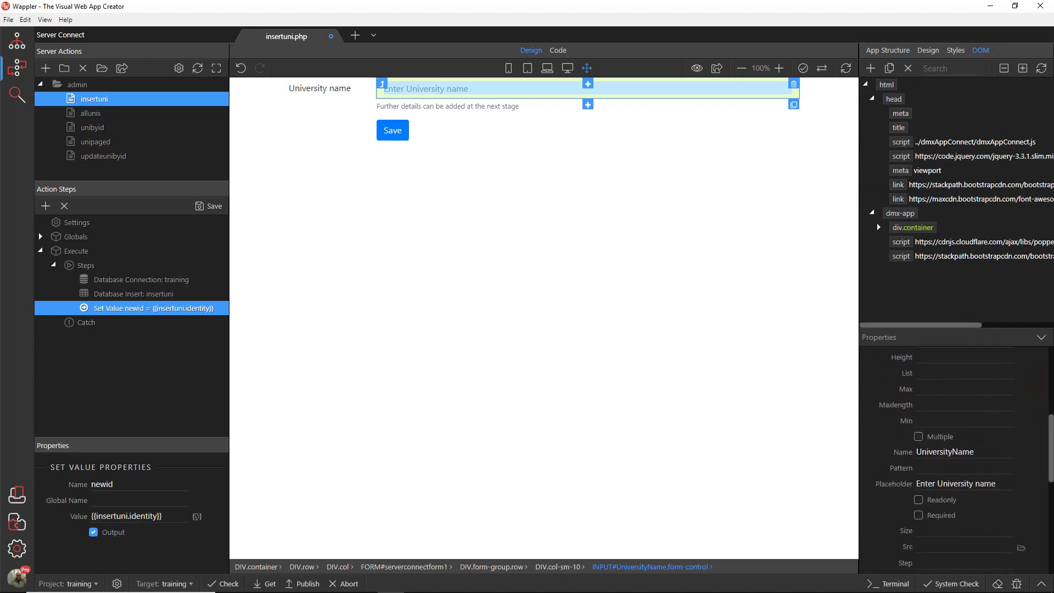
left_click(950, 405)
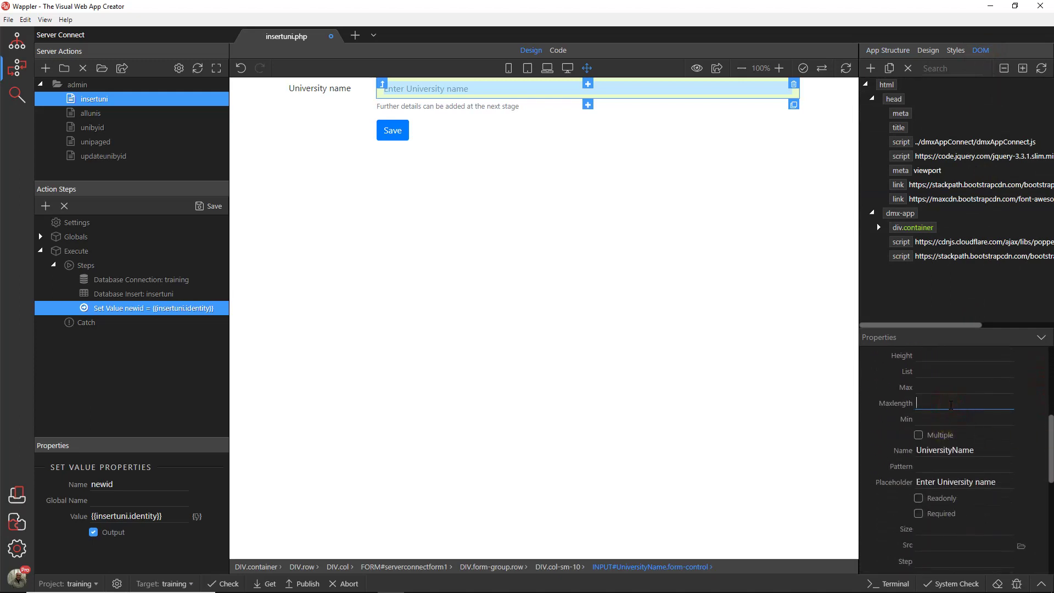
left_click(948, 480)
left_click_drag(1047, 446, 1047, 533)
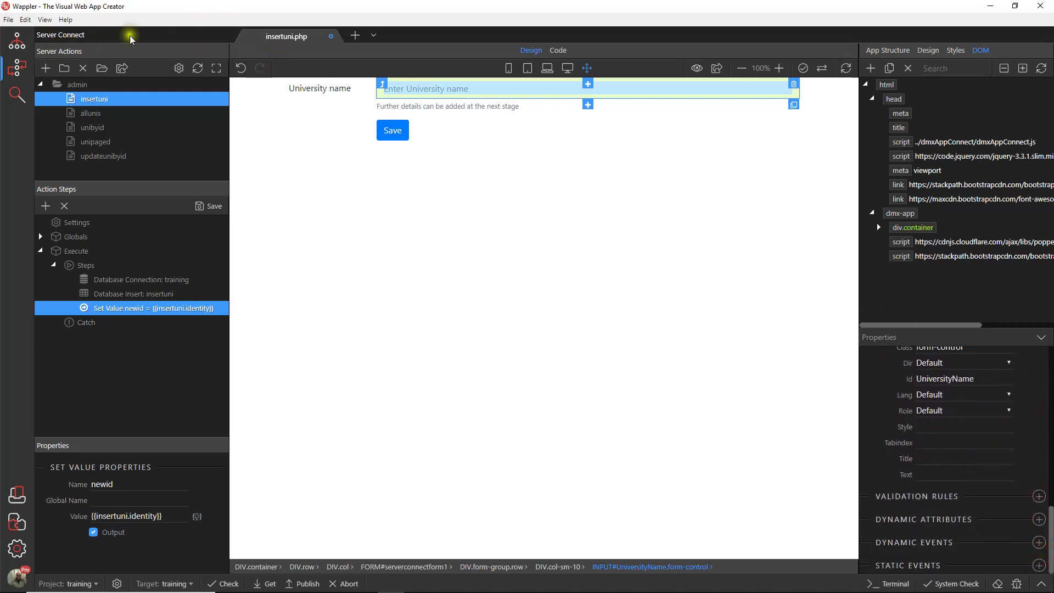
left_click(8, 19)
left_click(45, 81)
left_click(878, 51)
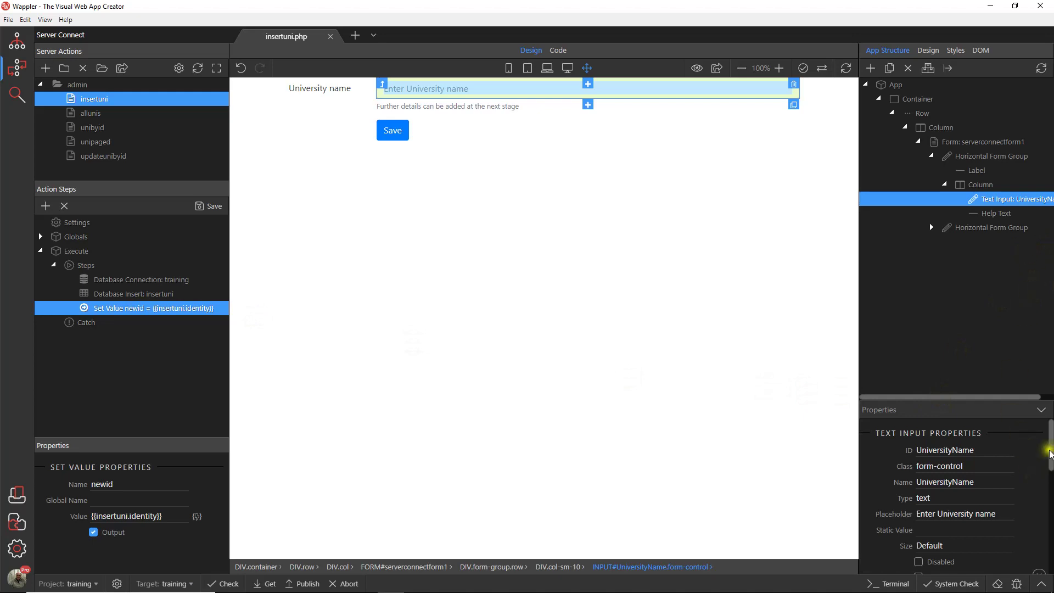
scroll(1050, 444, "down", 3)
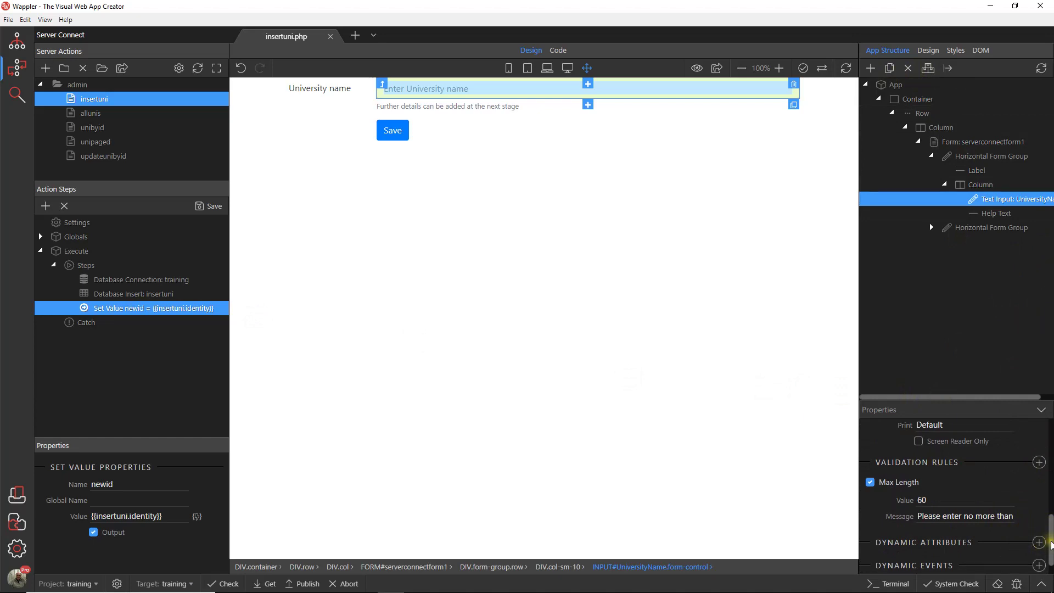
mouse_move(1050, 544)
left_mouse_down()
mouse_move(1049, 464)
mouse_move(1049, 558)
left_mouse_up()
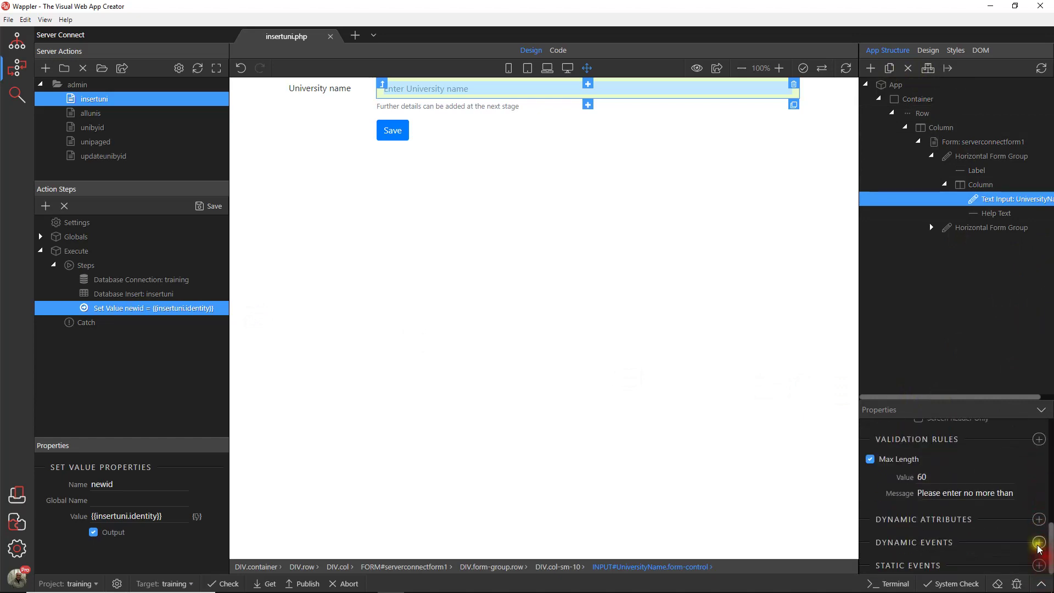
left_click(1038, 543)
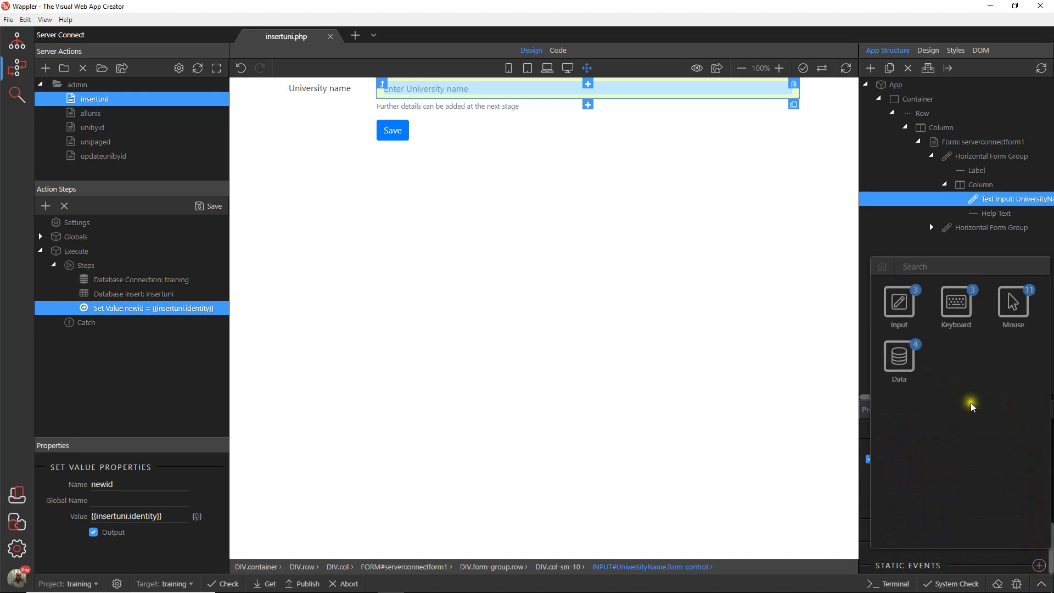
left_click(708, 404)
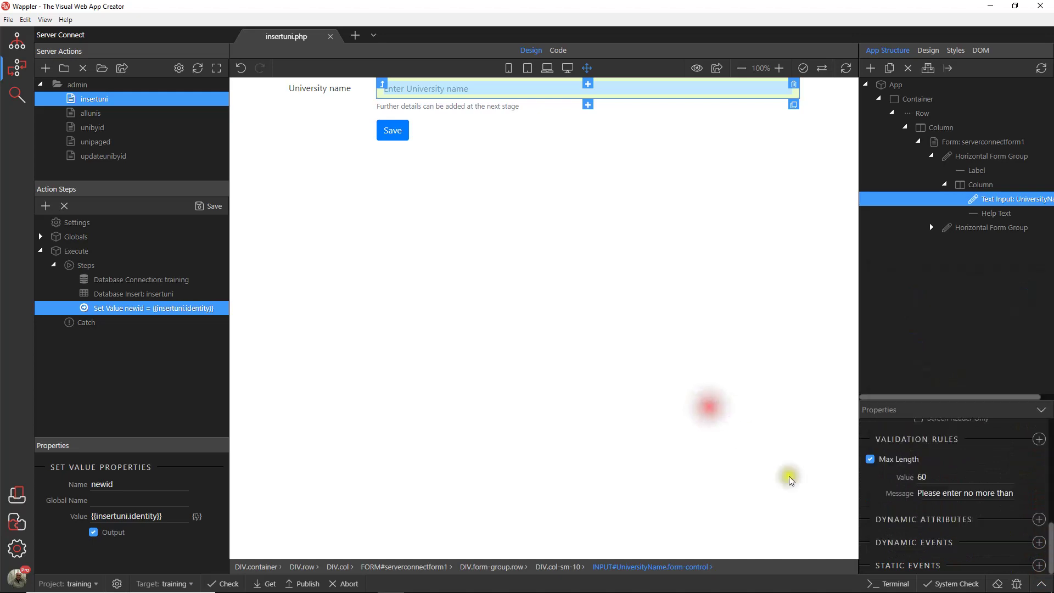
Add a Server Connect Success dynamic event to the serverconnectform1 form
left_click(965, 144)
left_click(1039, 542)
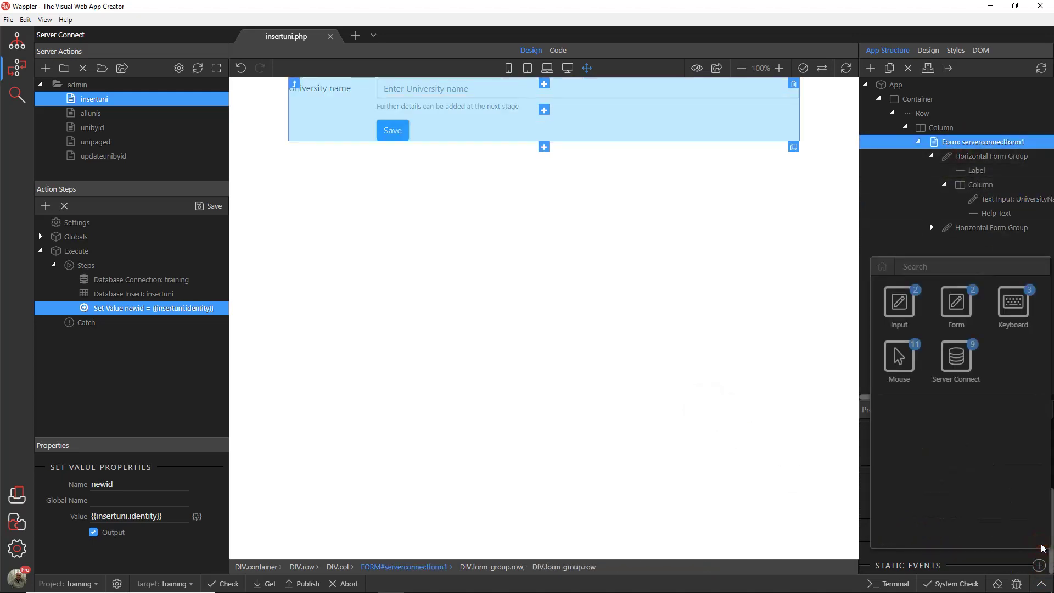
left_click(961, 360)
left_click(902, 417)
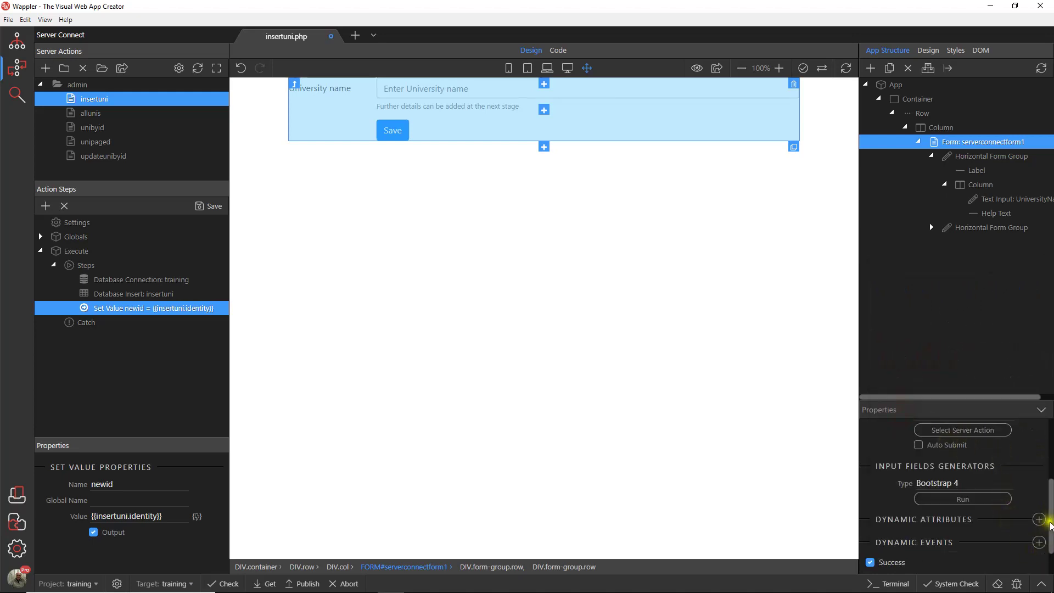
scroll(1046, 524, "down", 1)
left_click(961, 540)
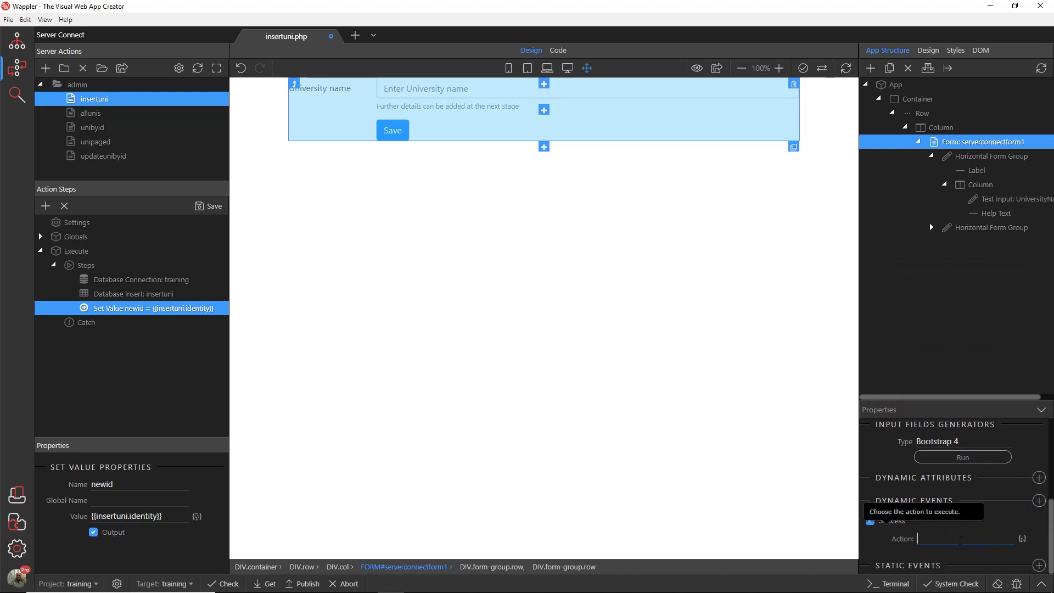
Add a Browser component to the page's App root
left_click(895, 86)
left_click(870, 68)
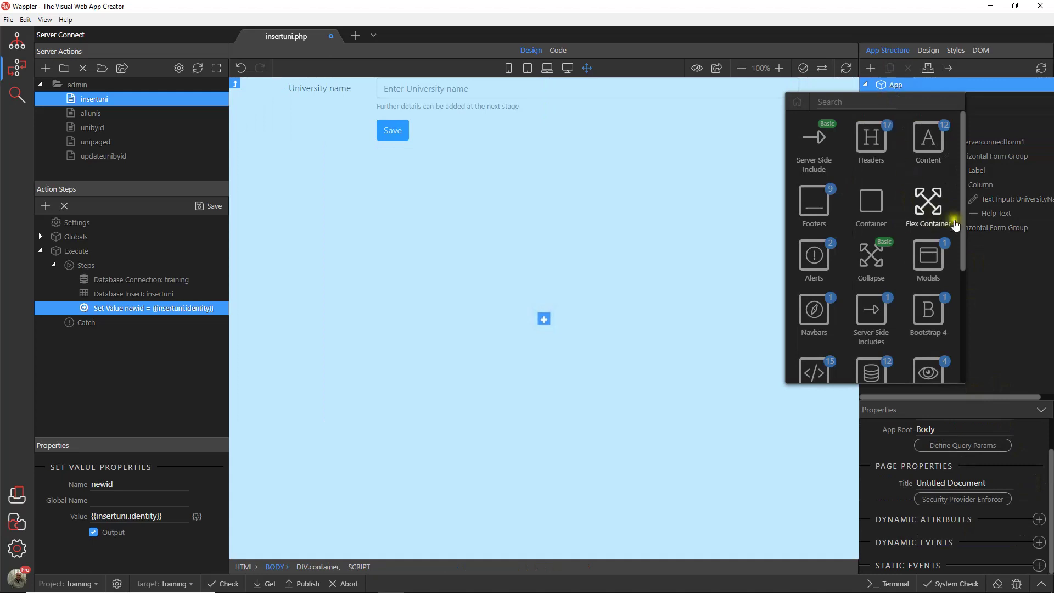
left_click_drag(965, 161, 959, 271)
left_click(865, 246)
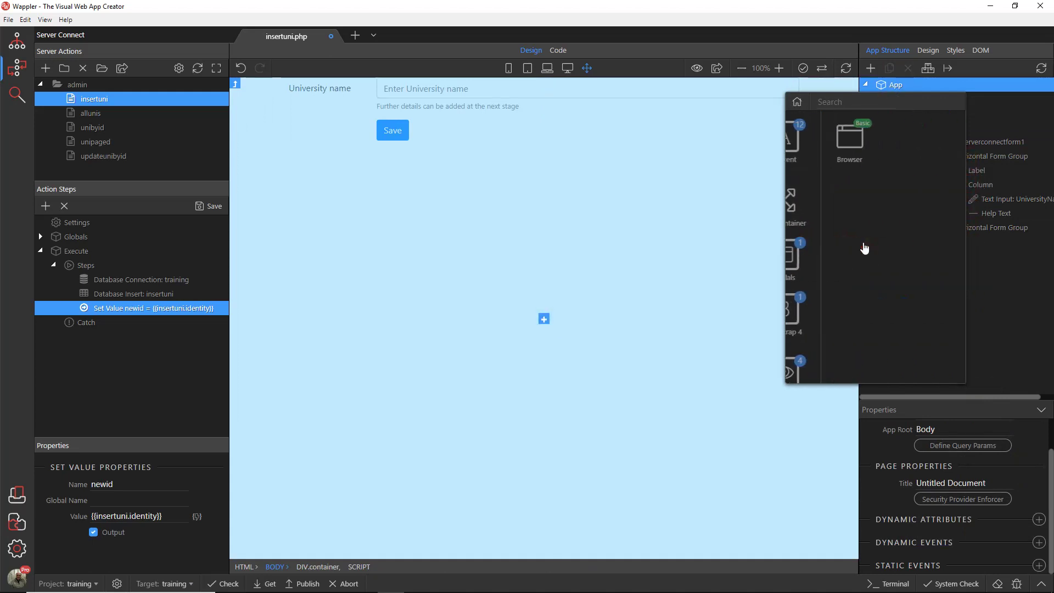
left_click(824, 162)
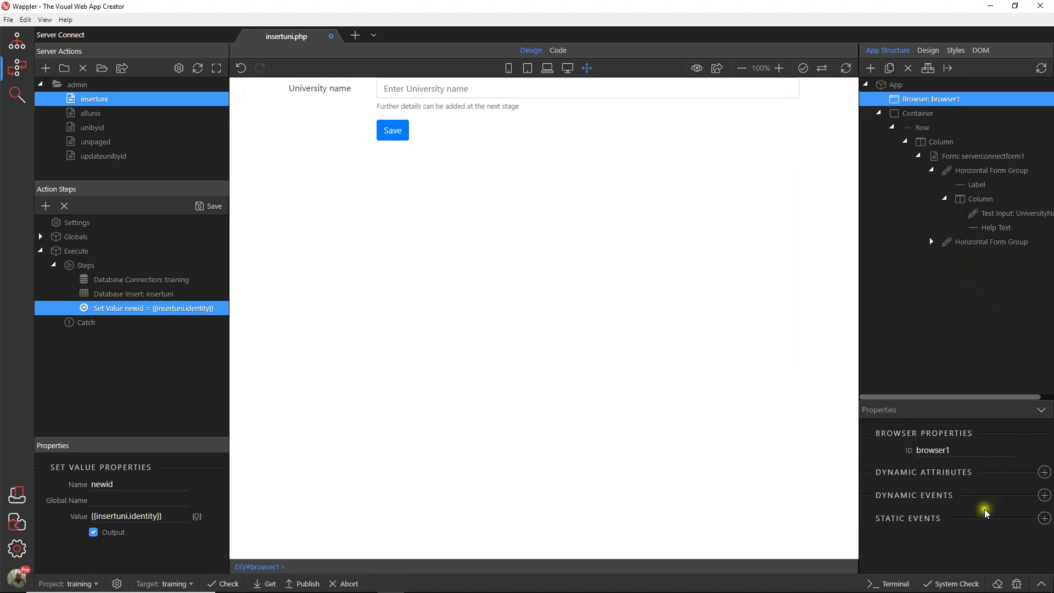
Add the browser1 Go To action to the form's Success event
left_click(969, 156)
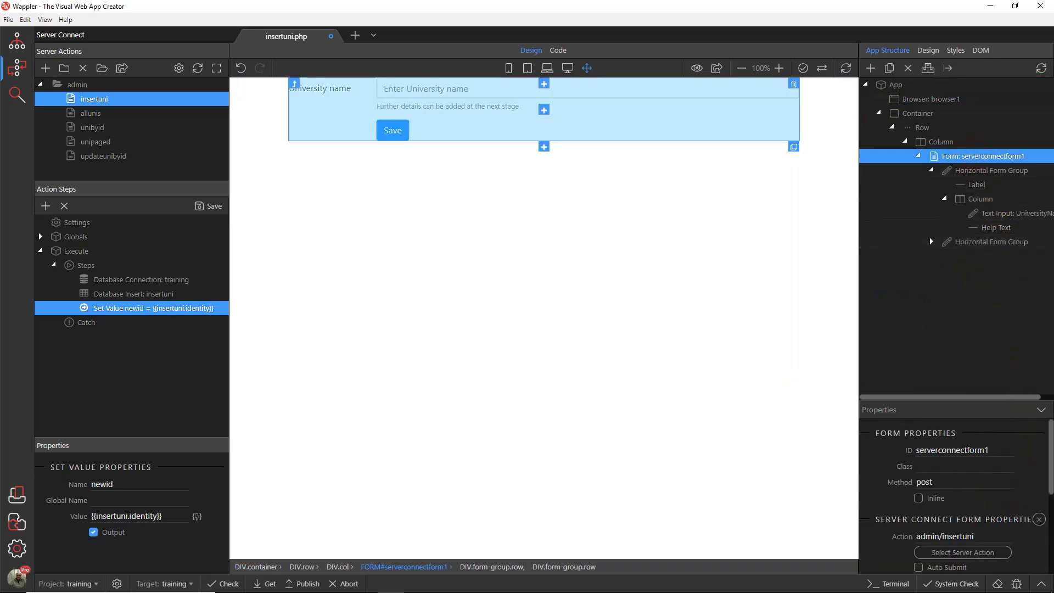
left_click_drag(1051, 442, 1051, 520)
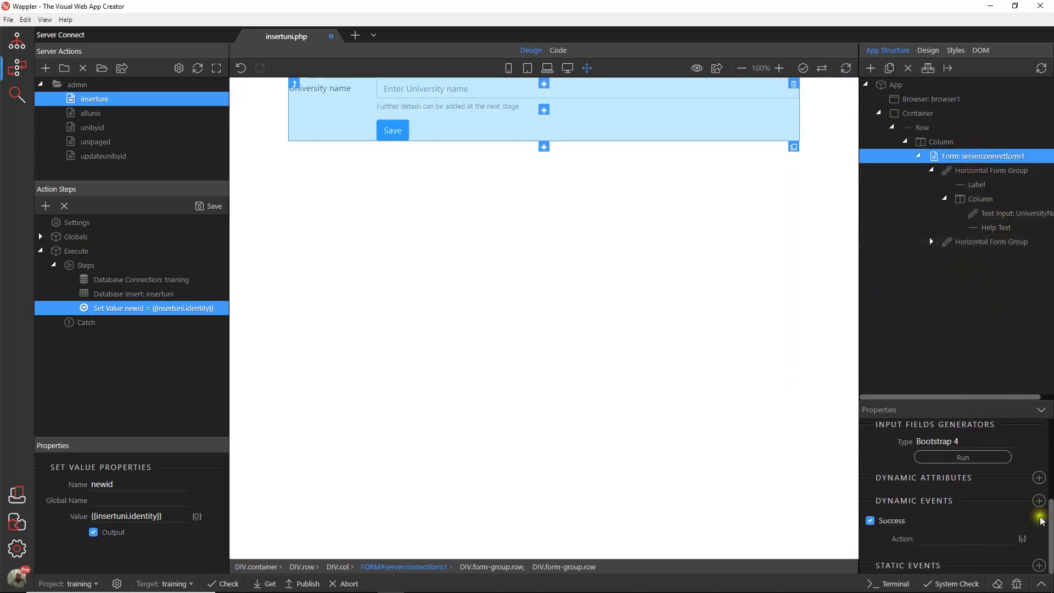
left_click(1022, 539)
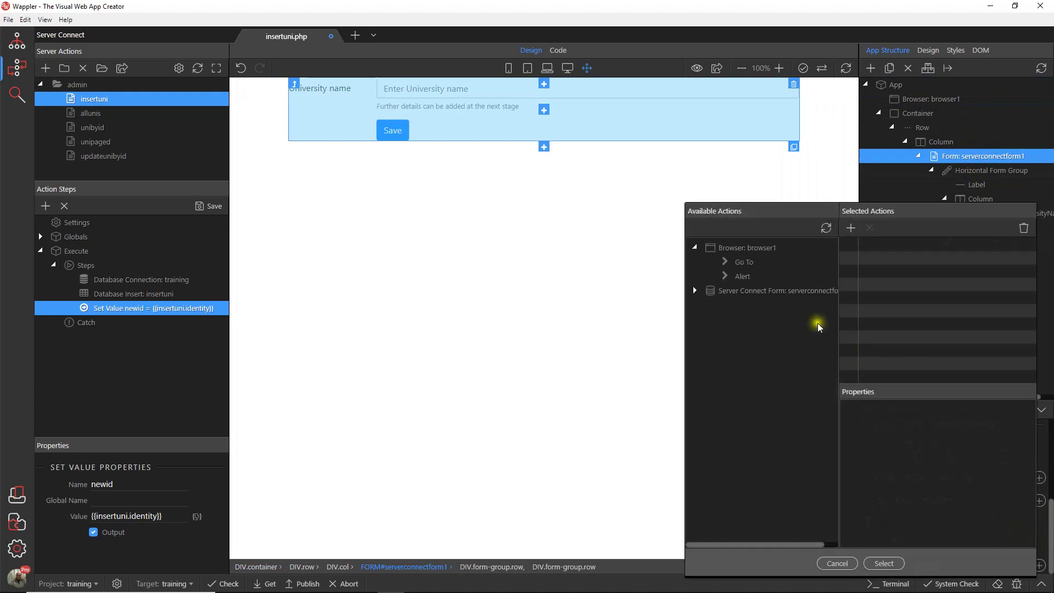
left_click_drag(738, 262, 848, 245)
left_click(880, 242)
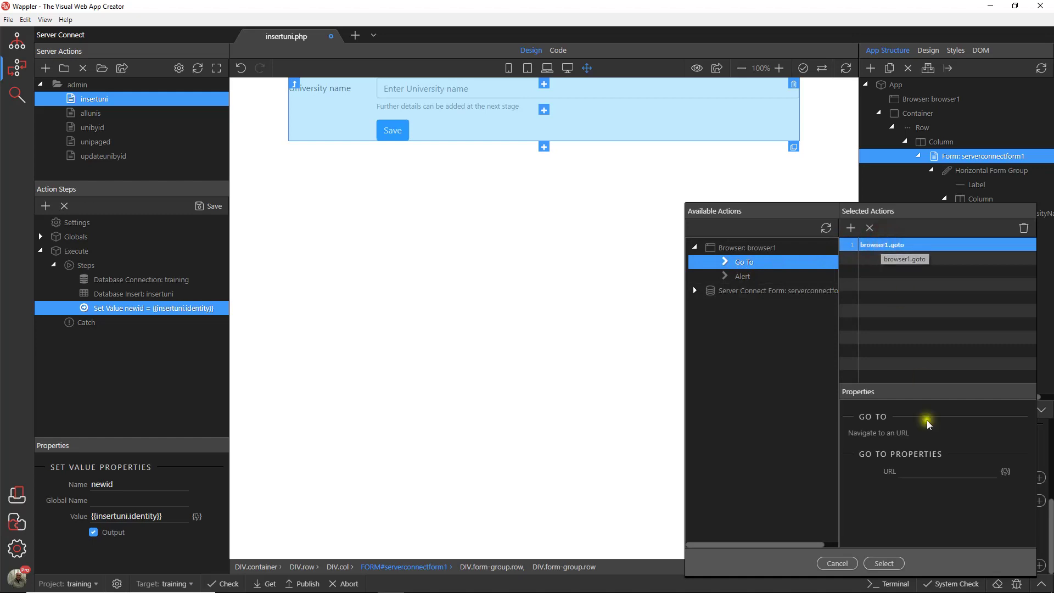
Bind the Go To URL to the newid value from the serverconnectform1 data
left_click(991, 473)
left_click(1005, 471)
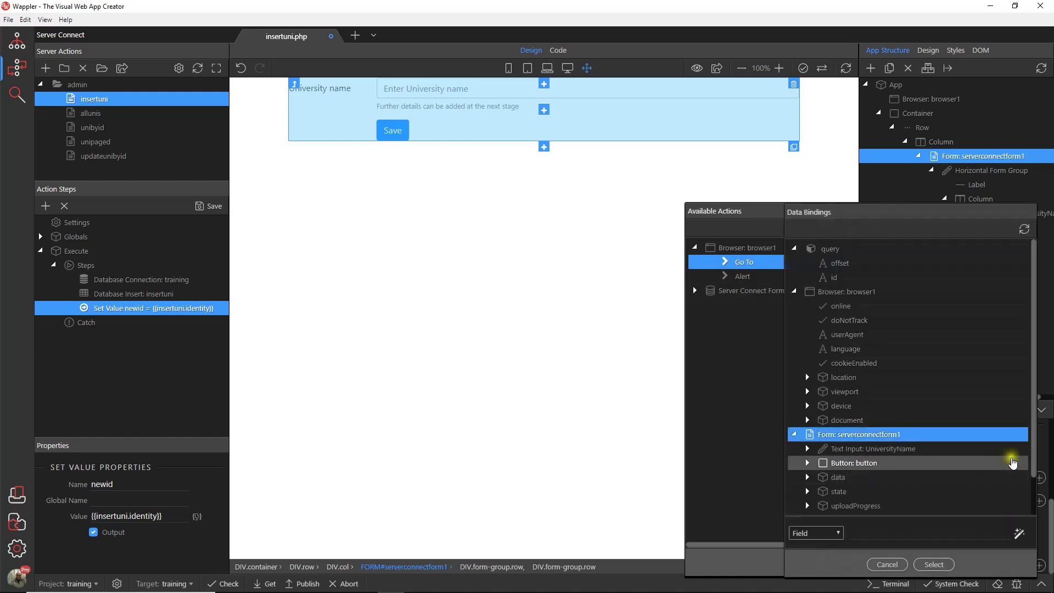
left_click(807, 477)
left_click(853, 492)
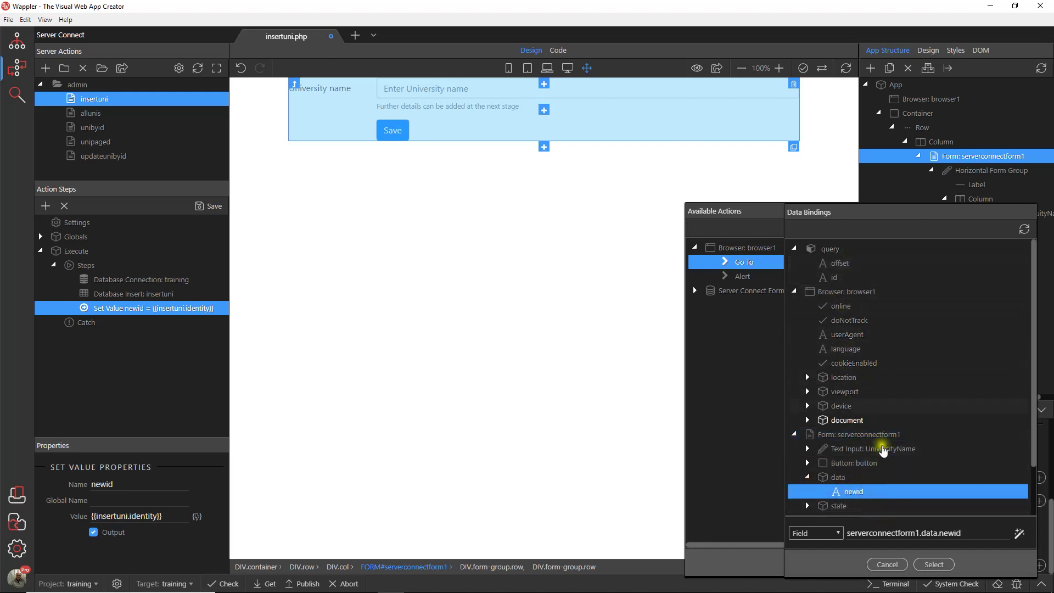
left_click(933, 564)
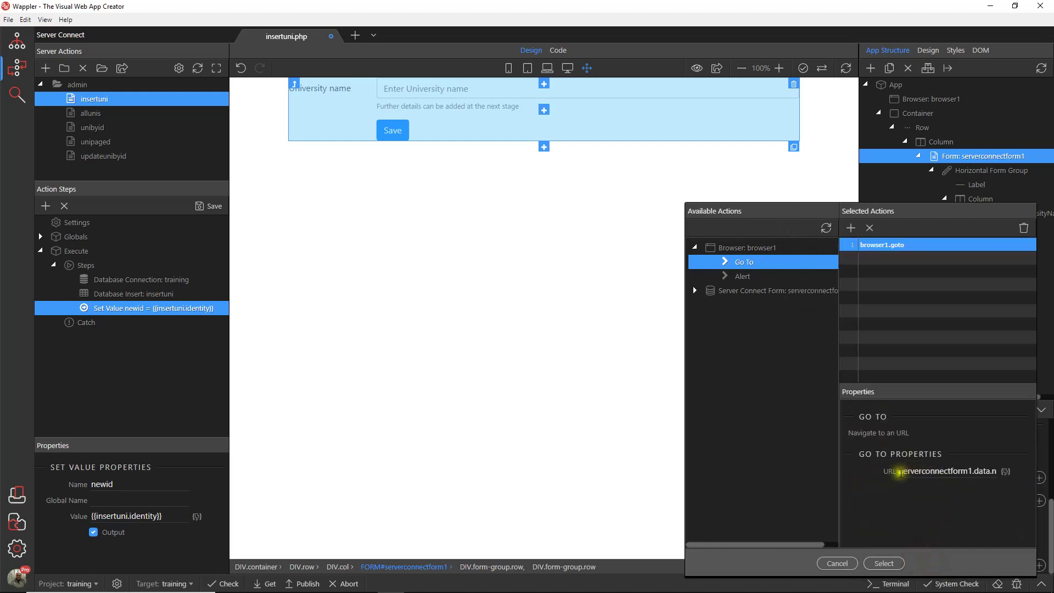
Reopen the Go To URL binding and switch its type to Expression
left_click(1006, 473)
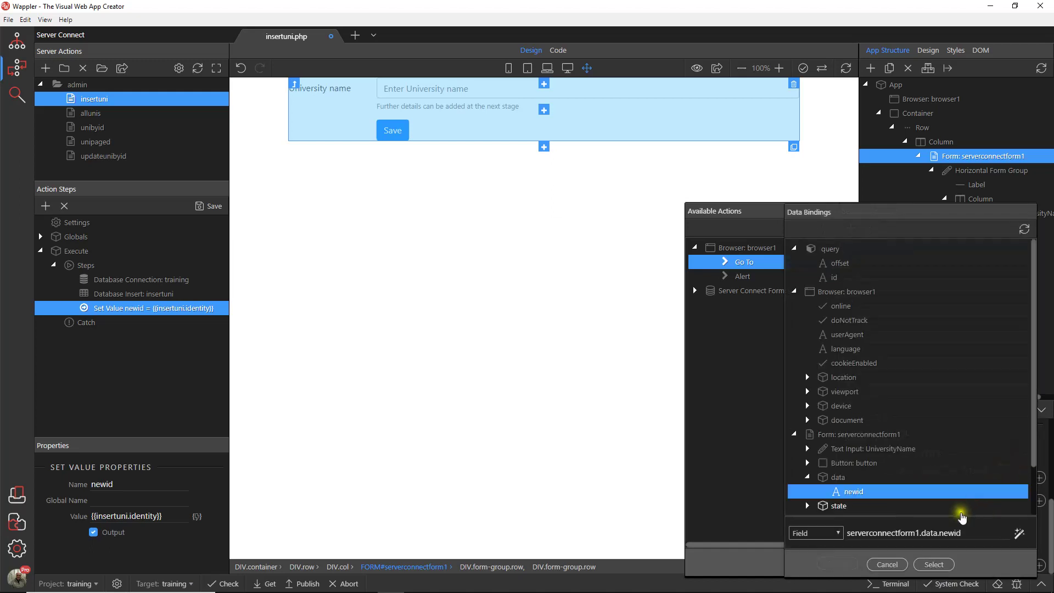
left_click(839, 533)
left_click(810, 555)
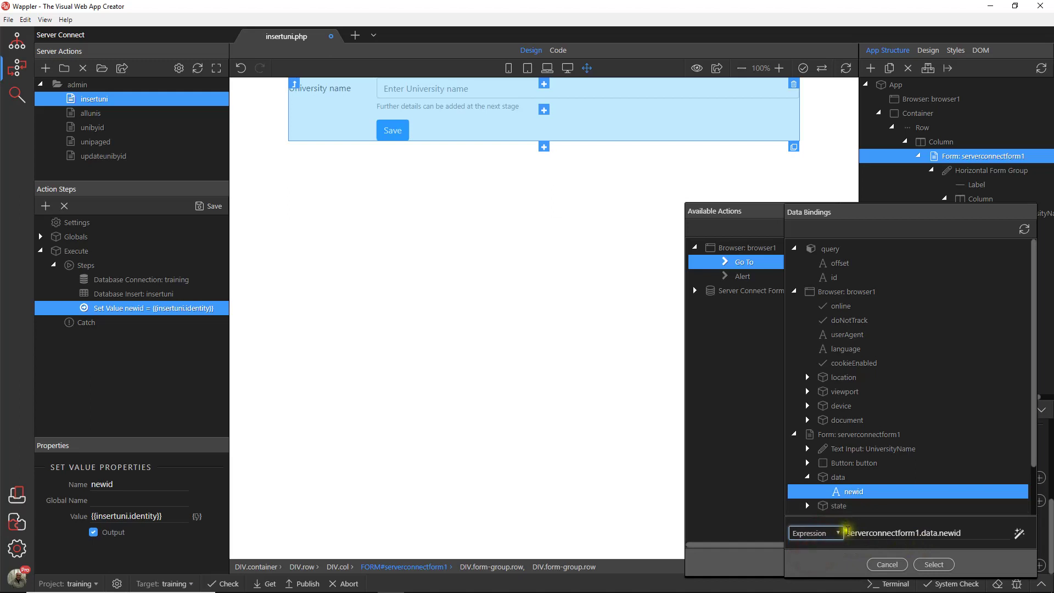
Prefix the newid expression with 'edituni.php?id='+ and apply the Go To action to the Success event
left_click_drag(848, 533, 966, 533)
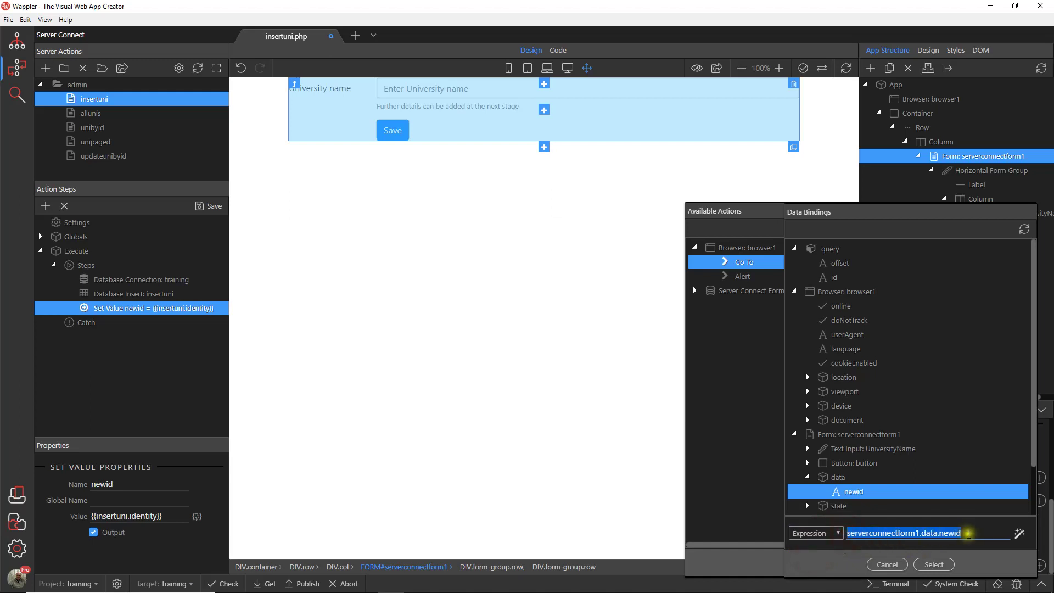
left_click(941, 535)
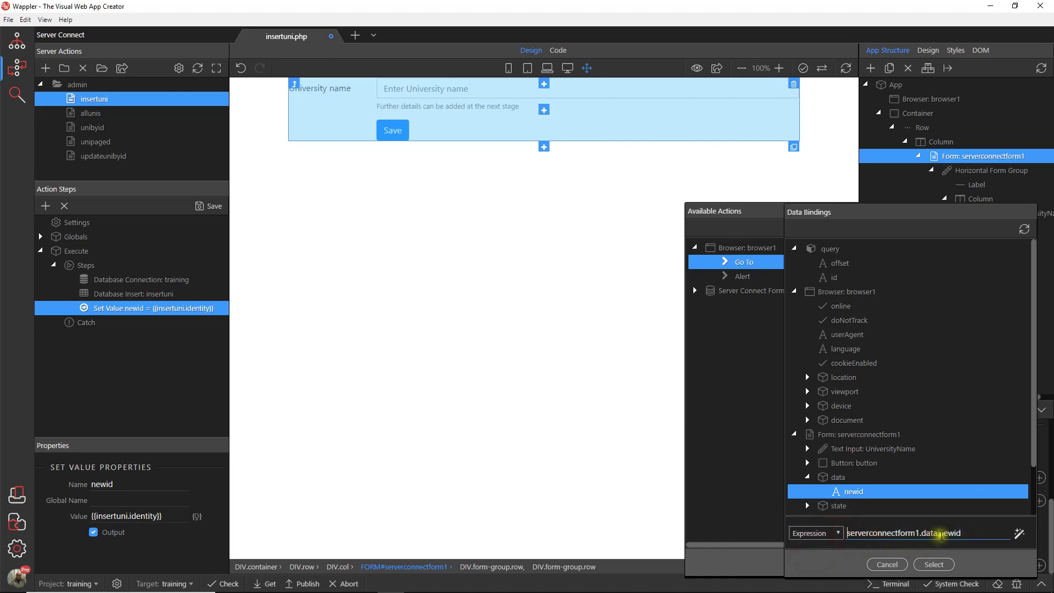
type("'")
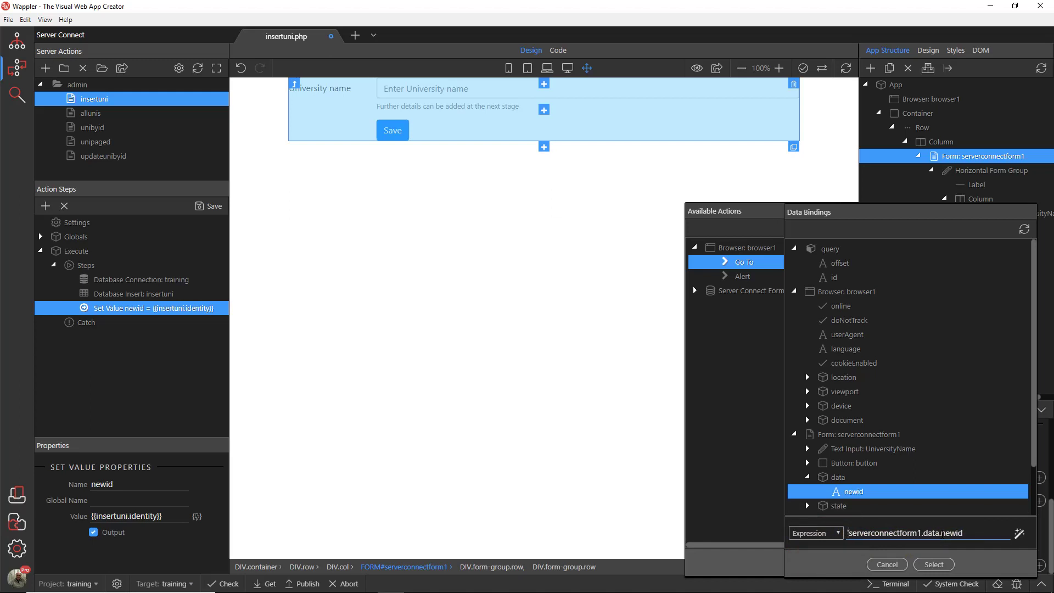
type("edituni")
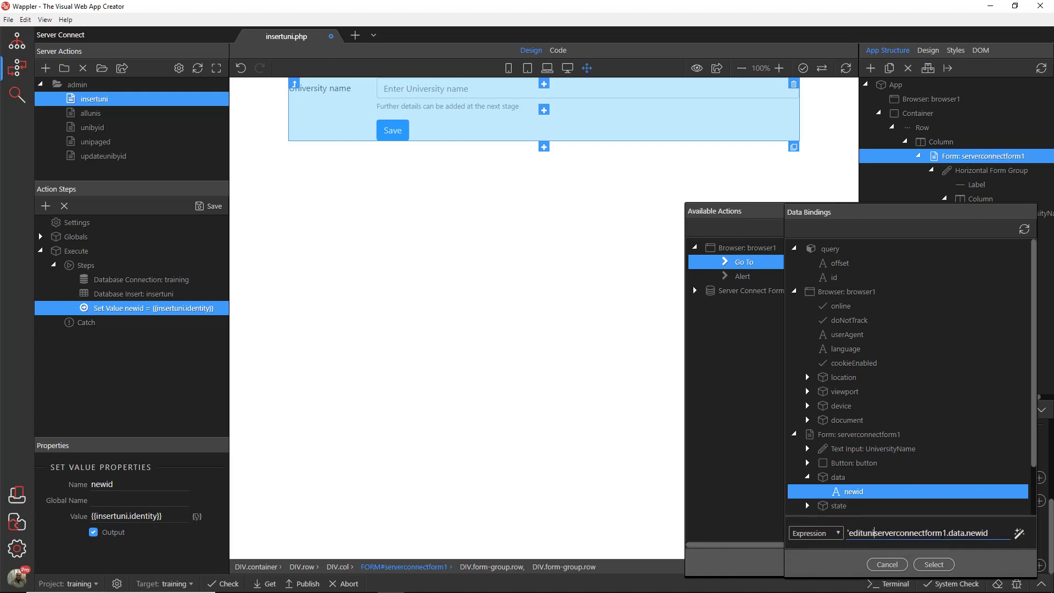
type(".pgp")
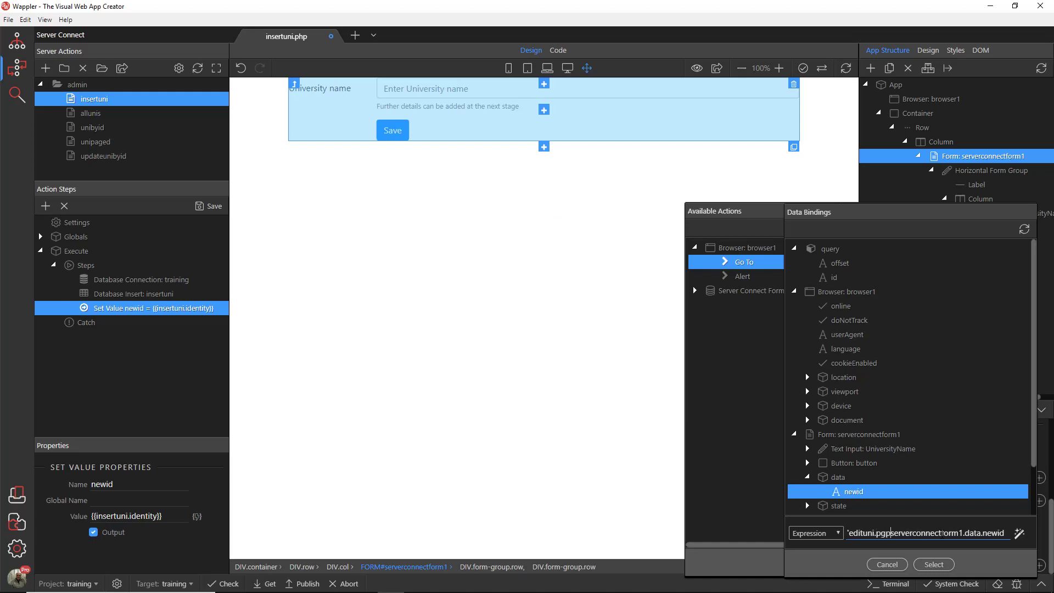
key("BackSpace")
key("BackSpace")
key("BackSpace")
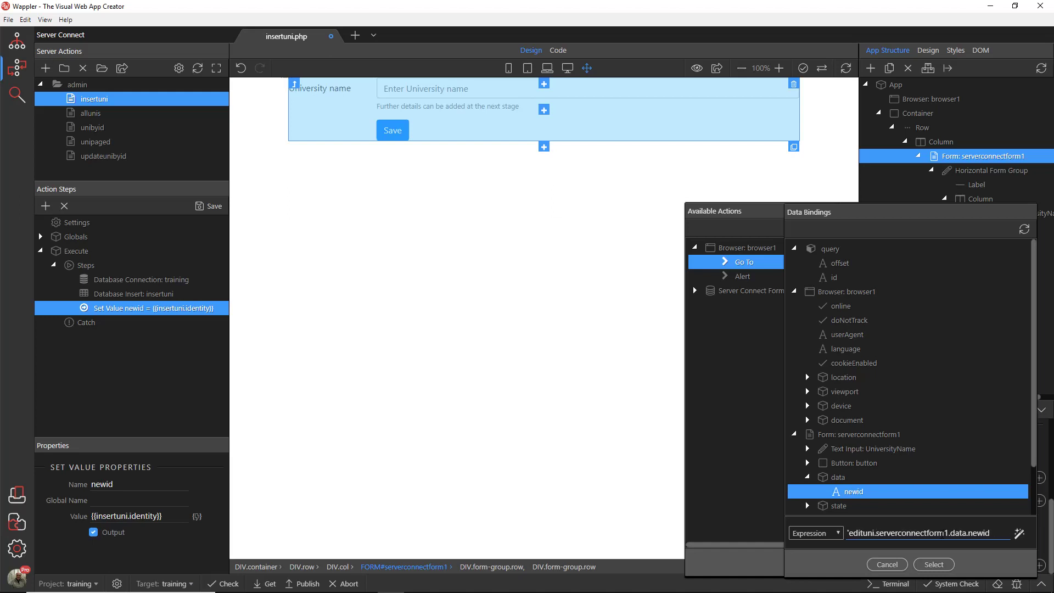
type("php?i")
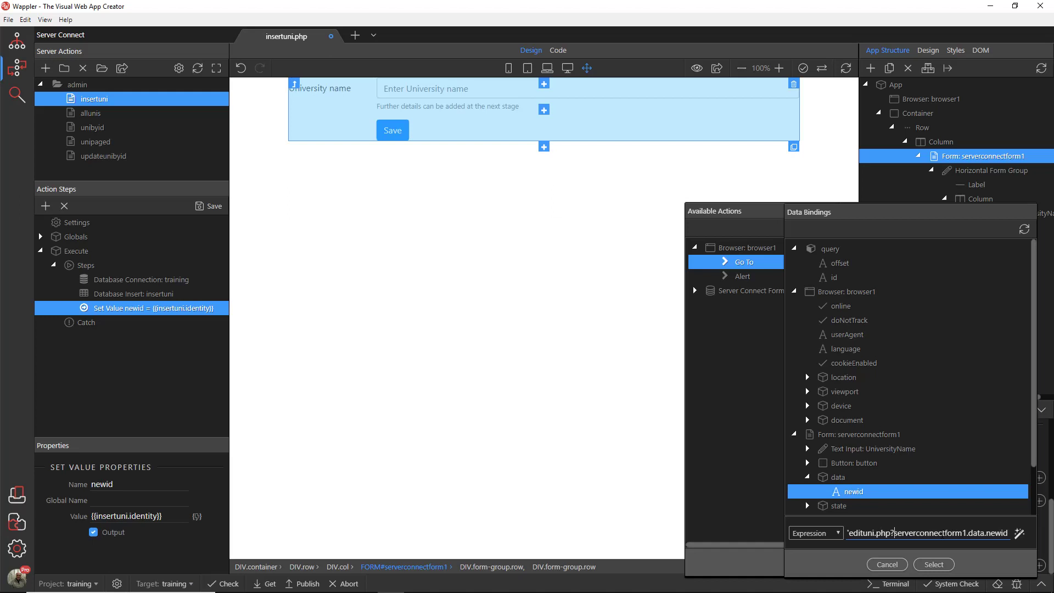
type("d='+")
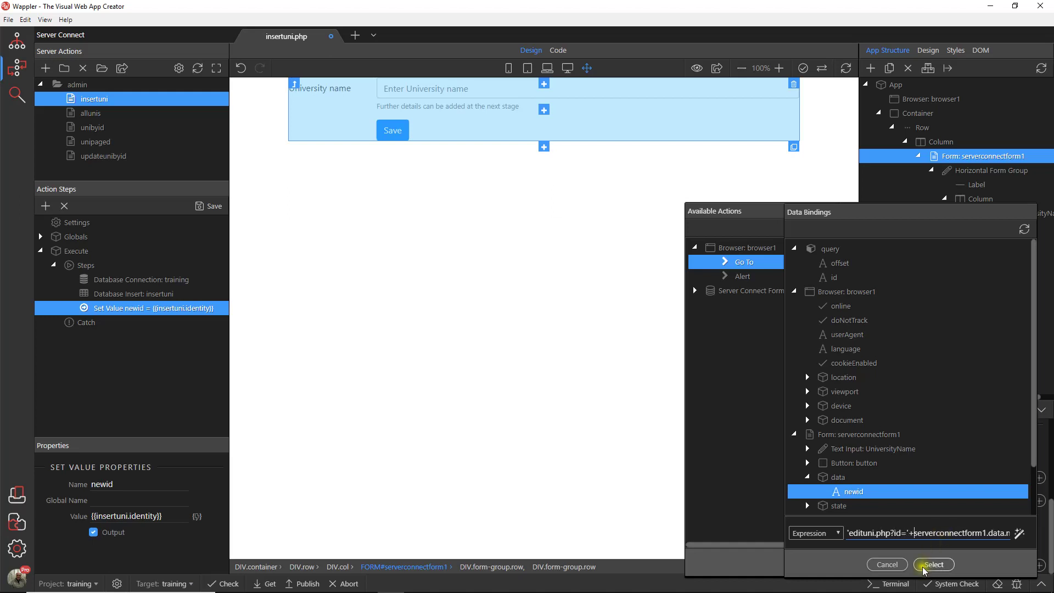
left_click(934, 565)
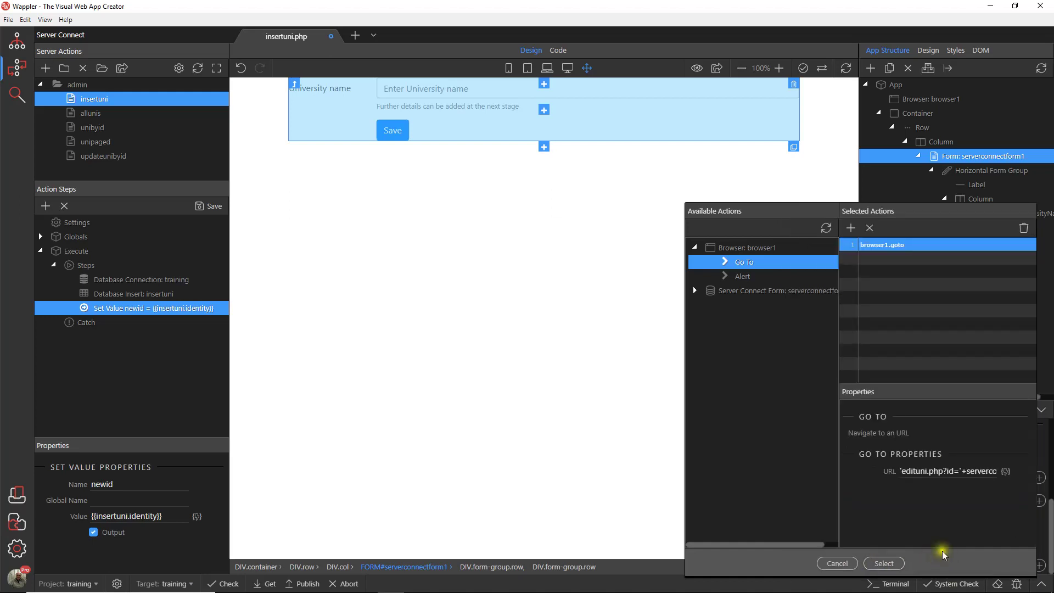
left_click(882, 563)
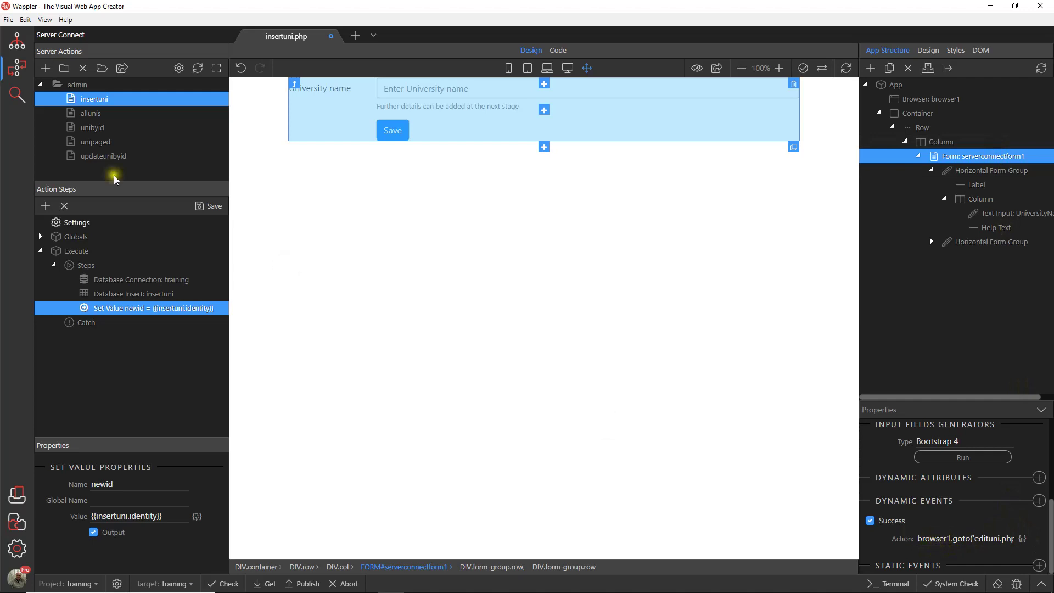
Check the admin folder for the edituni.php file and return to the server actions
left_click(17, 40)
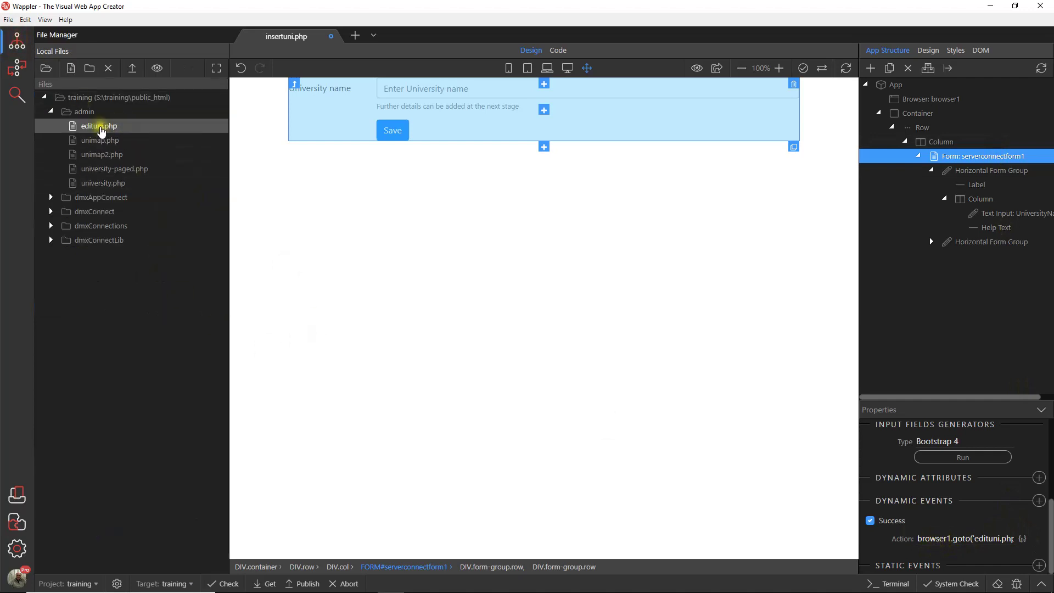
left_click(17, 67)
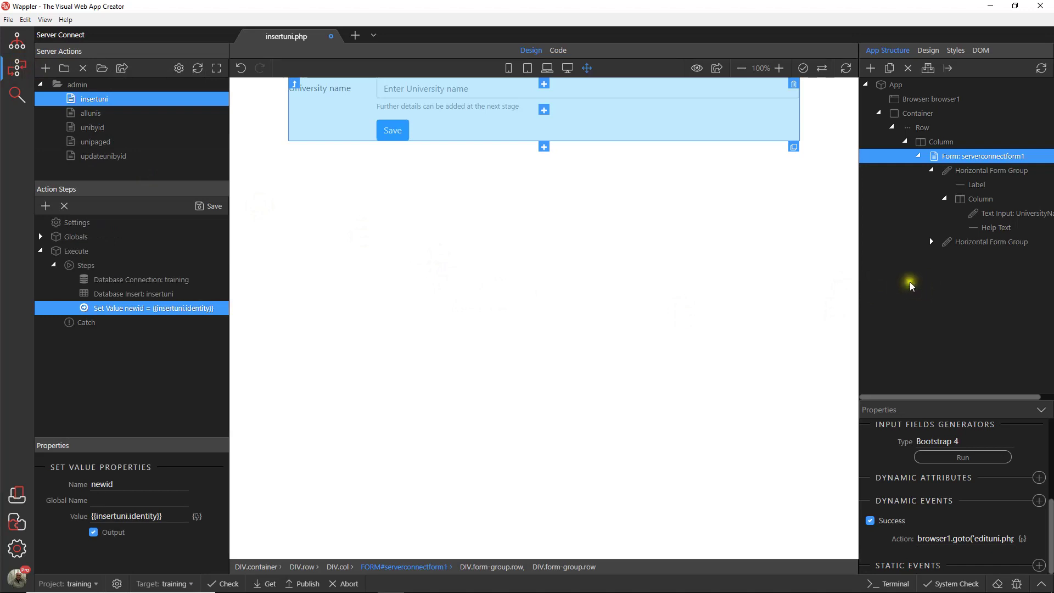
Select the form's Save button and look through its properties and available dynamic events
left_click(484, 91)
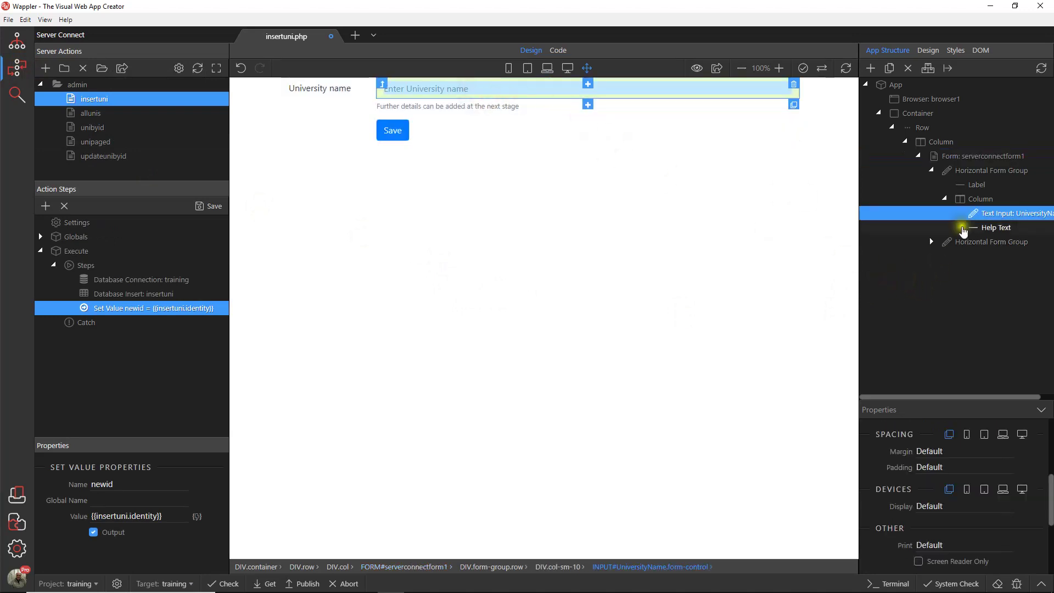
left_click(980, 198)
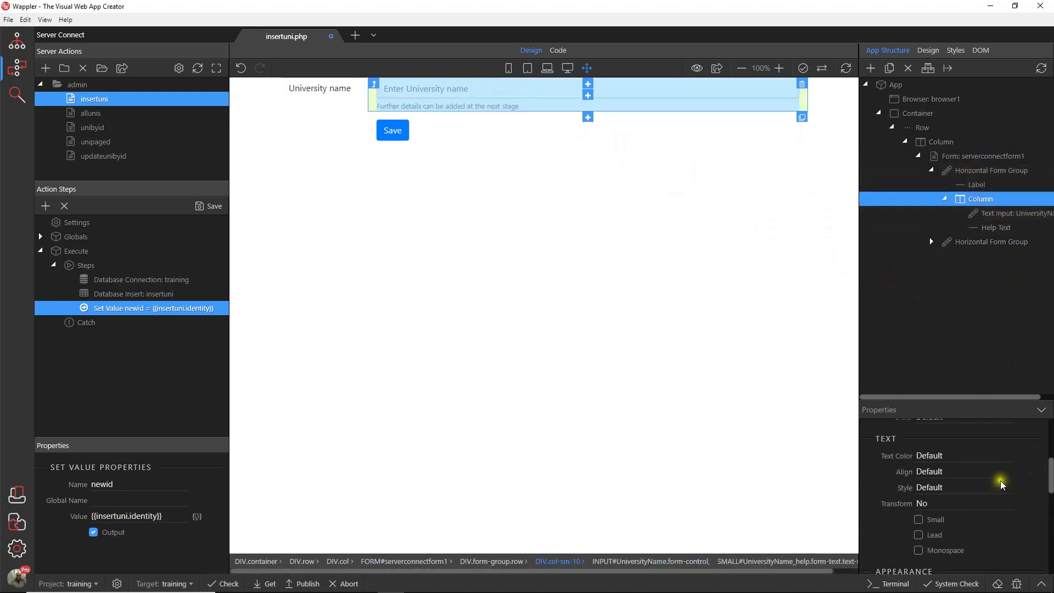
left_click(394, 134)
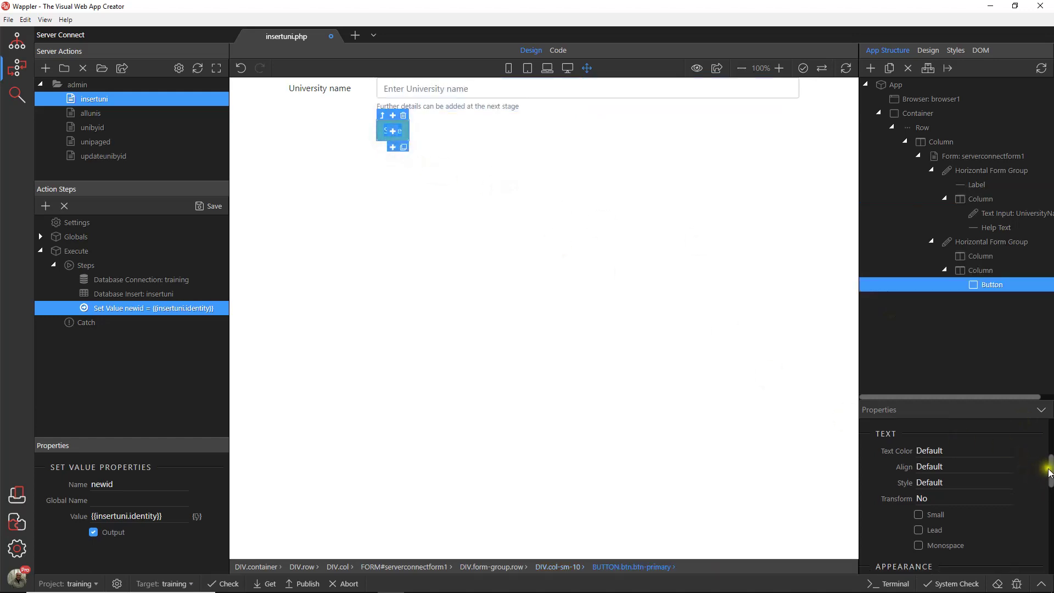
scroll(1043, 471, "down", 5)
scroll(955, 494, "down", 2)
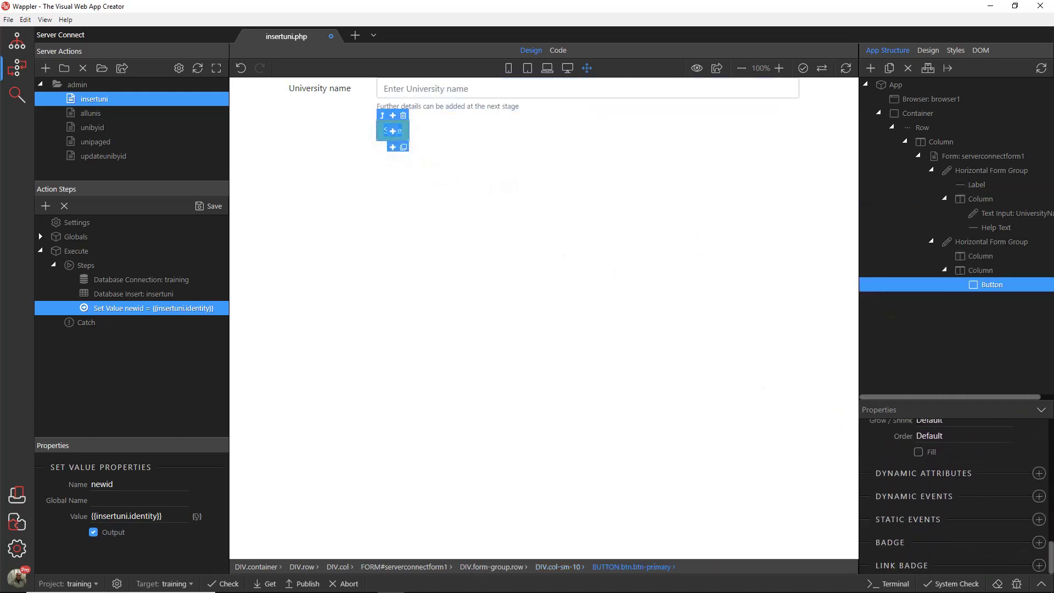
scroll(955, 495, "up", 3)
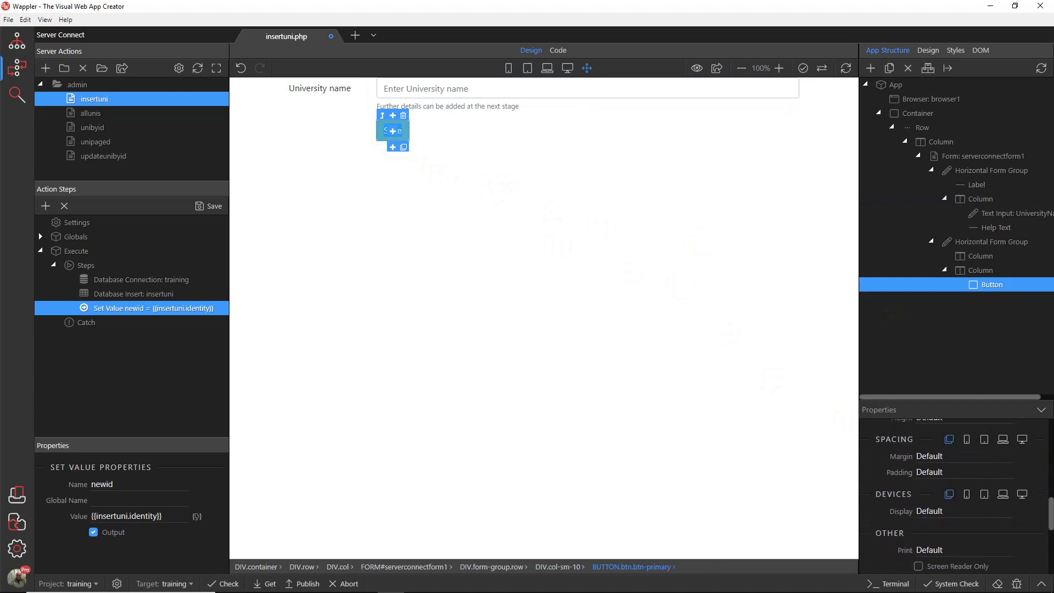
right_click(987, 287)
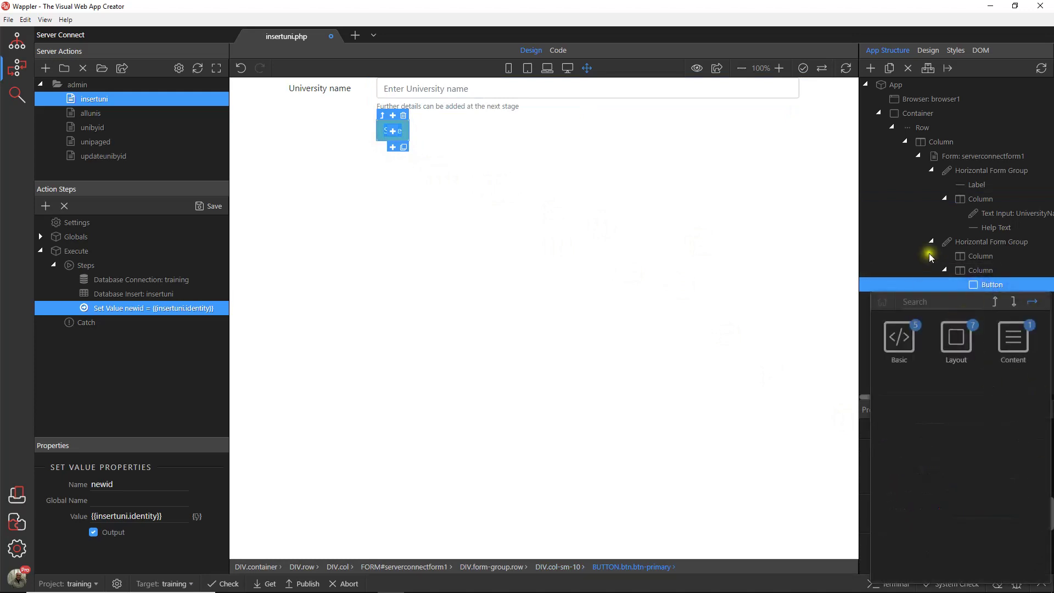
left_click(991, 286)
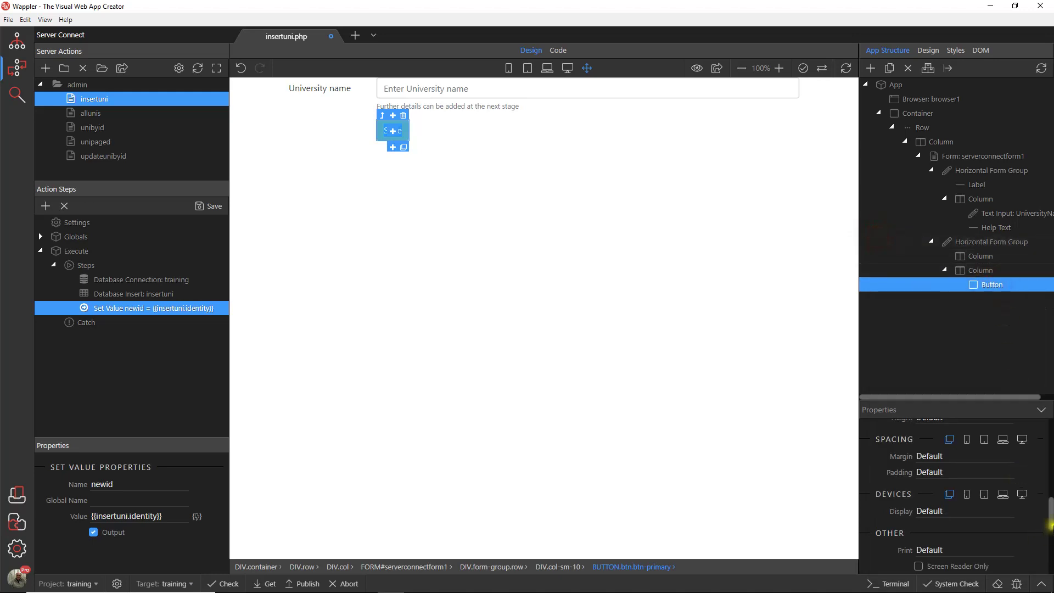
left_click_drag(1052, 516, 1051, 552)
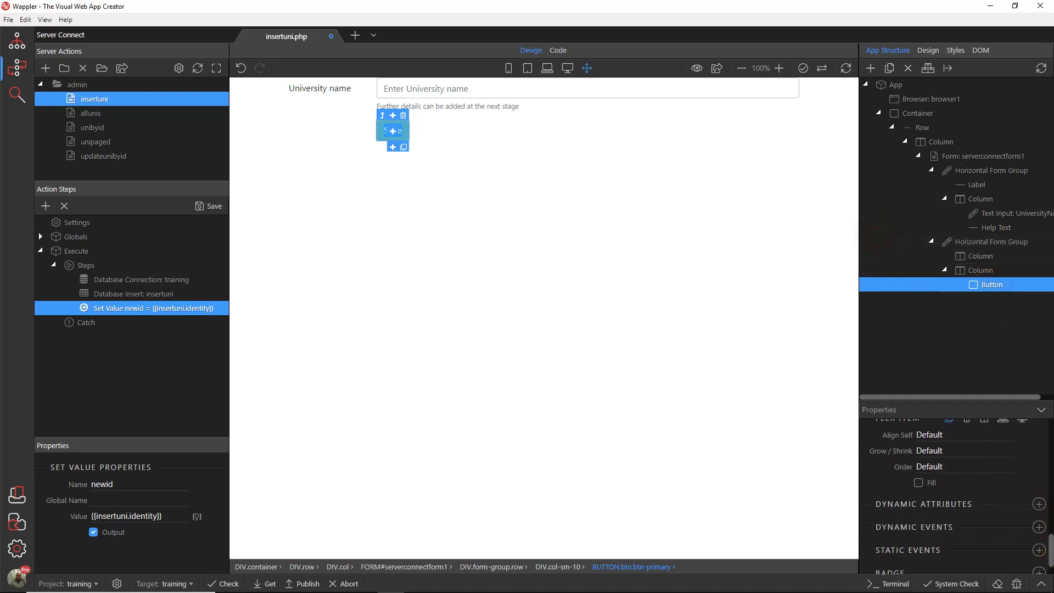
left_click(1038, 526)
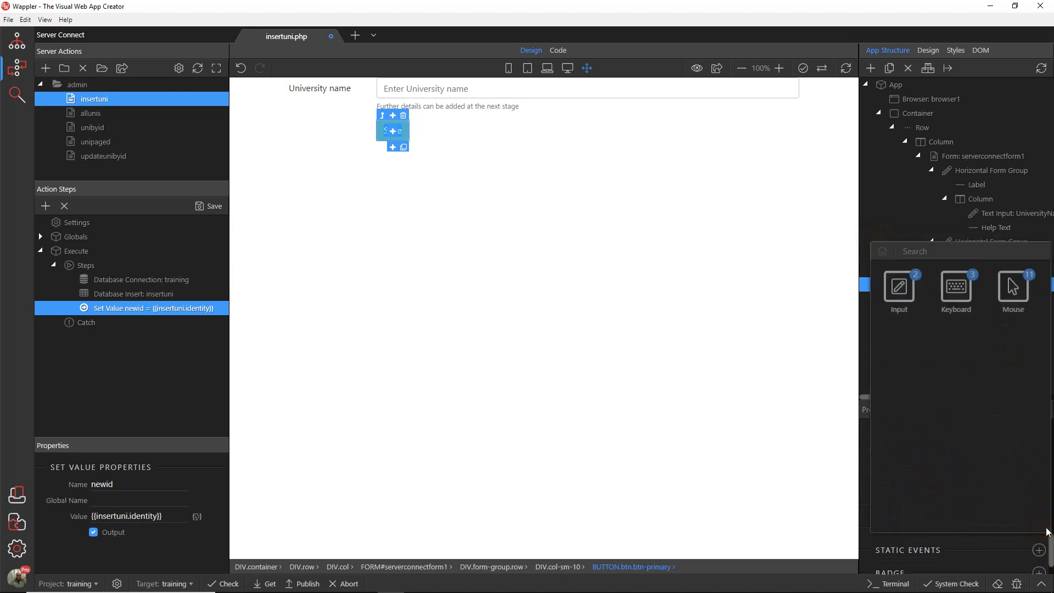
left_click(793, 353)
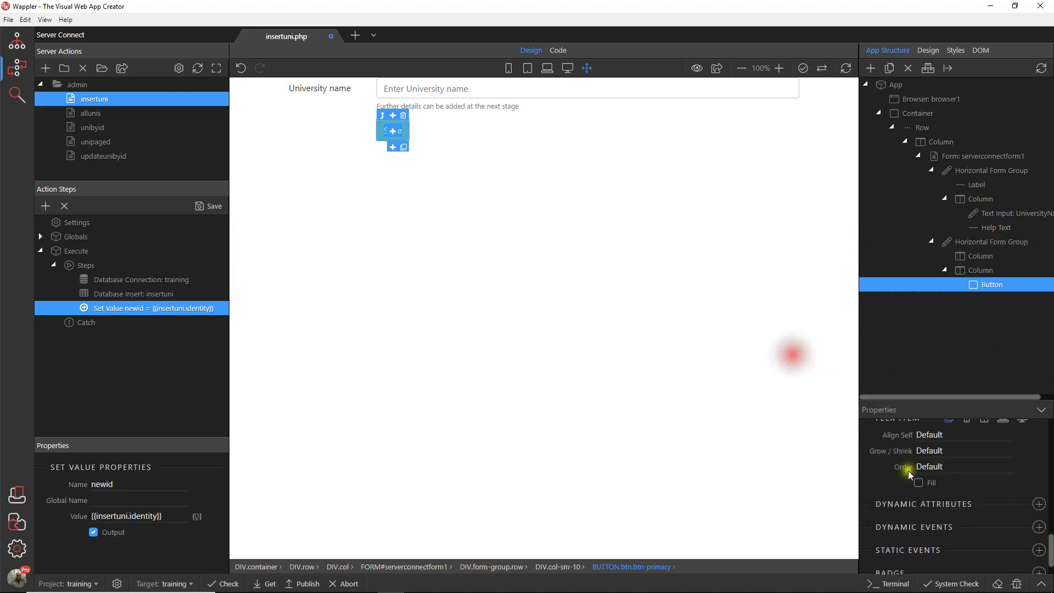
Add an Enter Animation dynamic attribute to the Save button and set the animation to Flash
left_click(1039, 503)
left_click(899, 264)
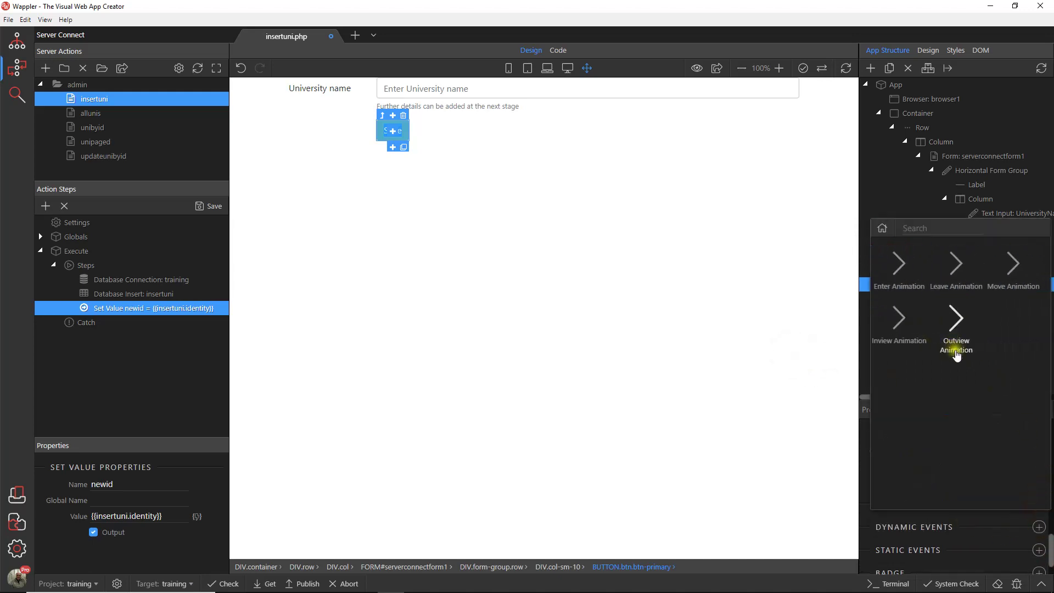
left_click(899, 264)
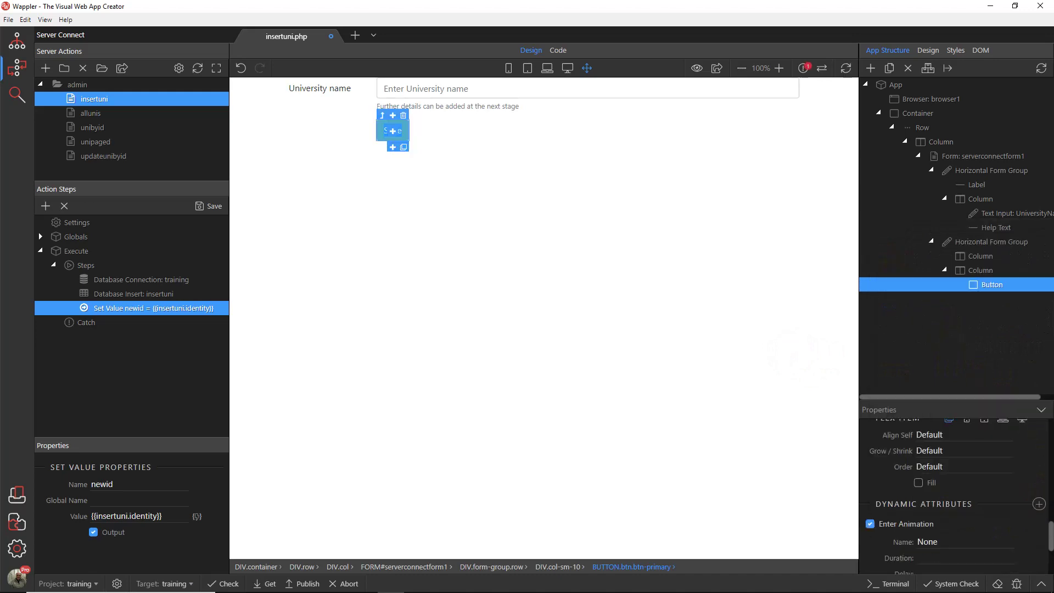
left_click(952, 543)
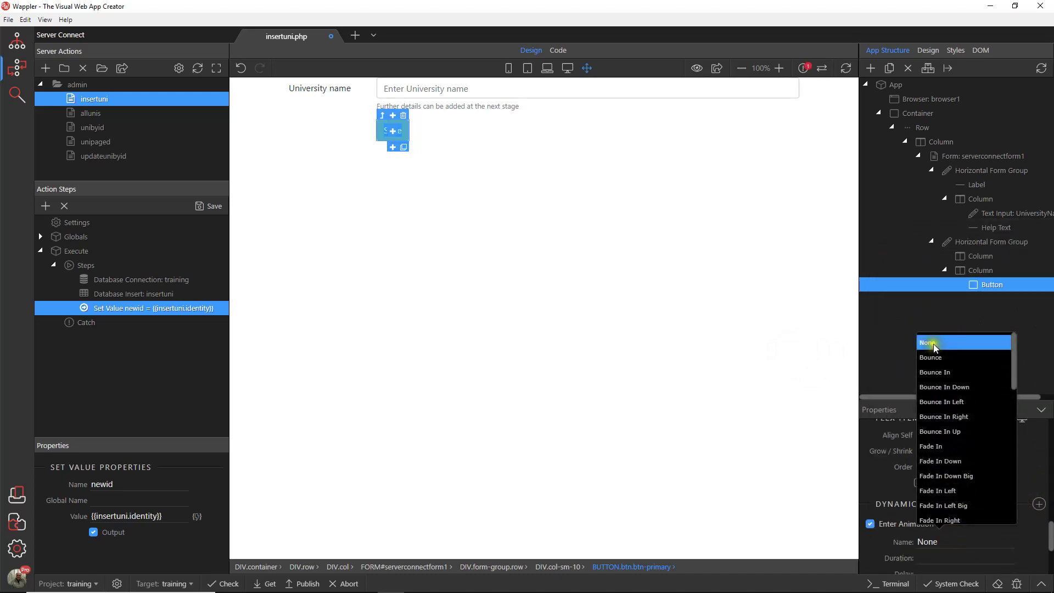
left_click_drag(1011, 367, 1017, 407)
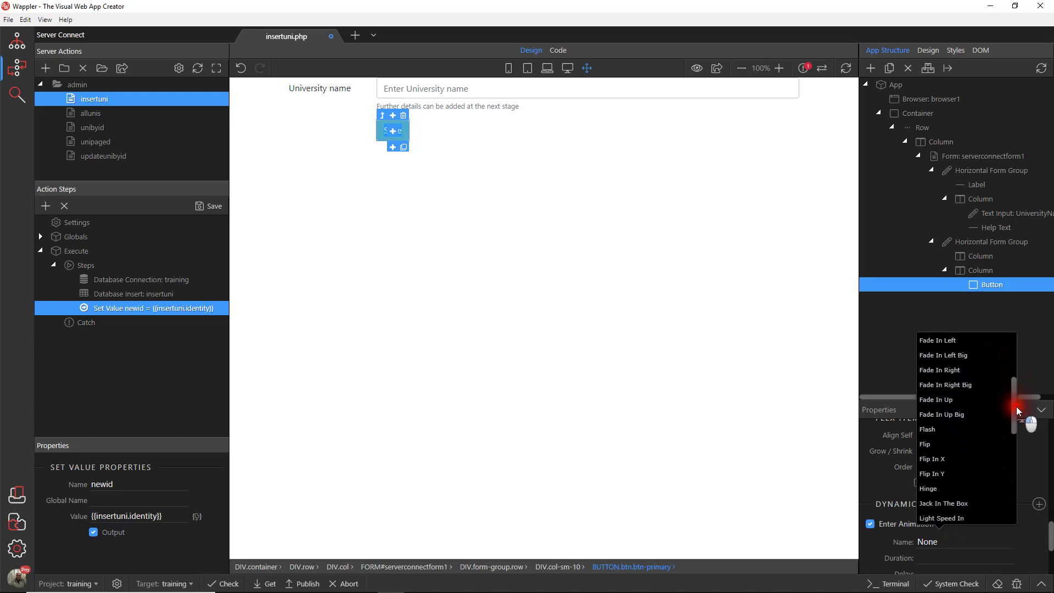
left_click(931, 430)
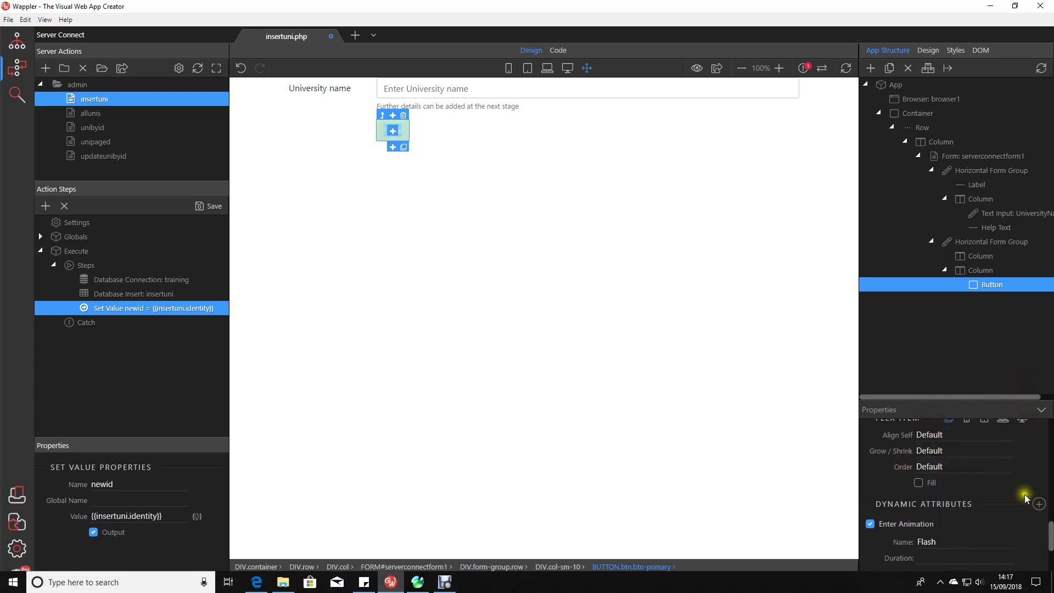
Save the insertuni.php page and the insertuni server action
left_click(8, 19)
left_click(38, 80)
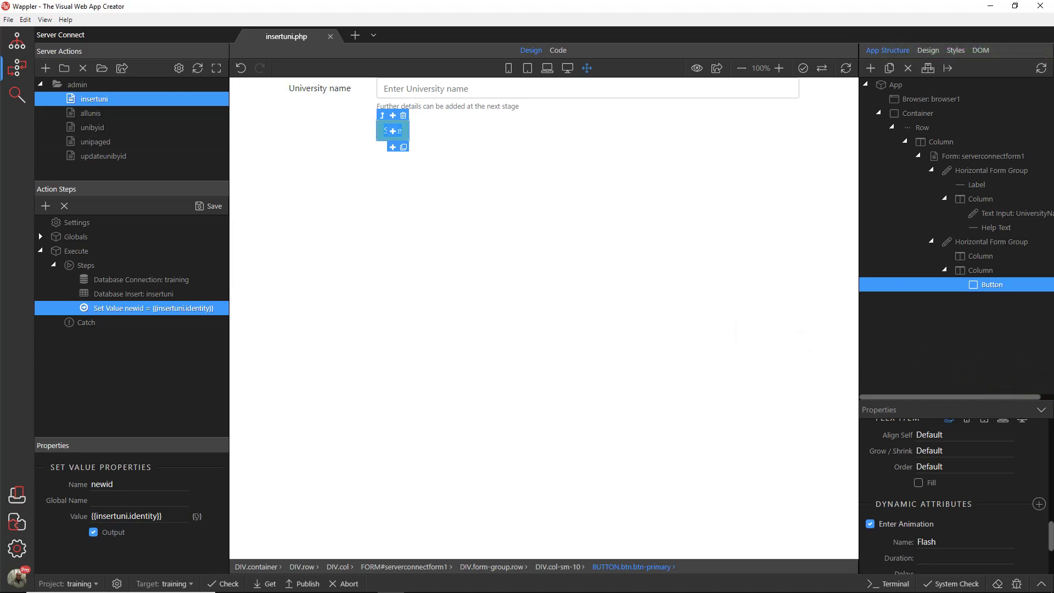
left_click(208, 205)
left_click(9, 19)
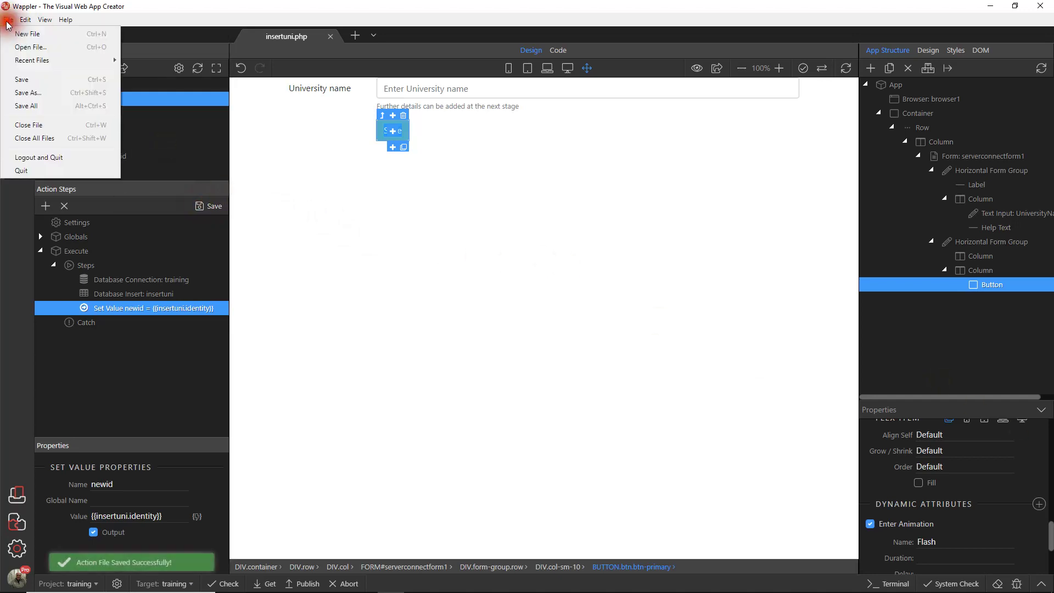
left_click(19, 77)
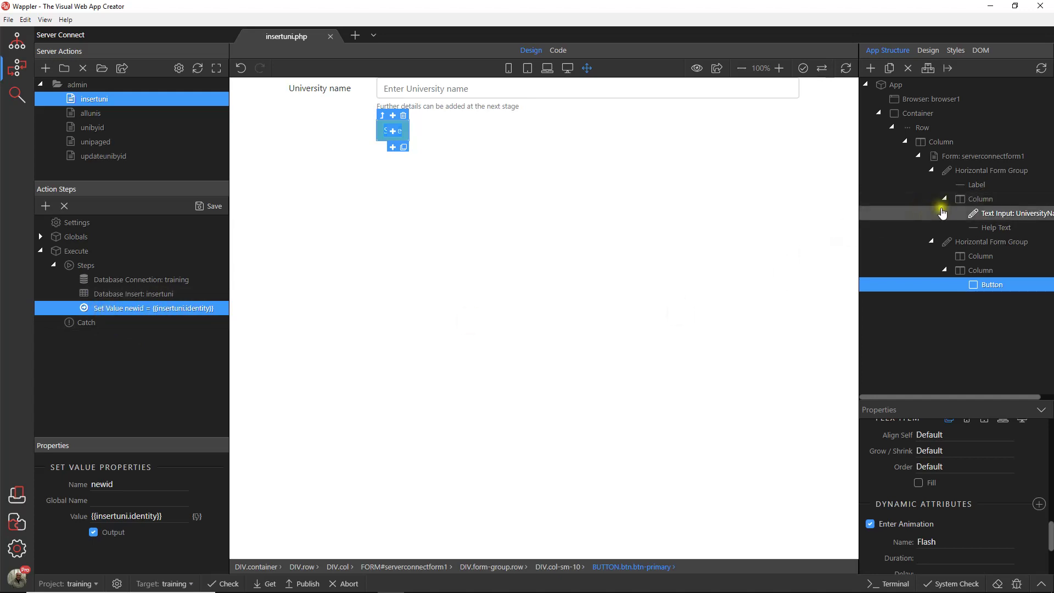
Preview insertuni.php in the browser and submit the form with "wappler unwrapped online university" as the university name
left_click(983, 156)
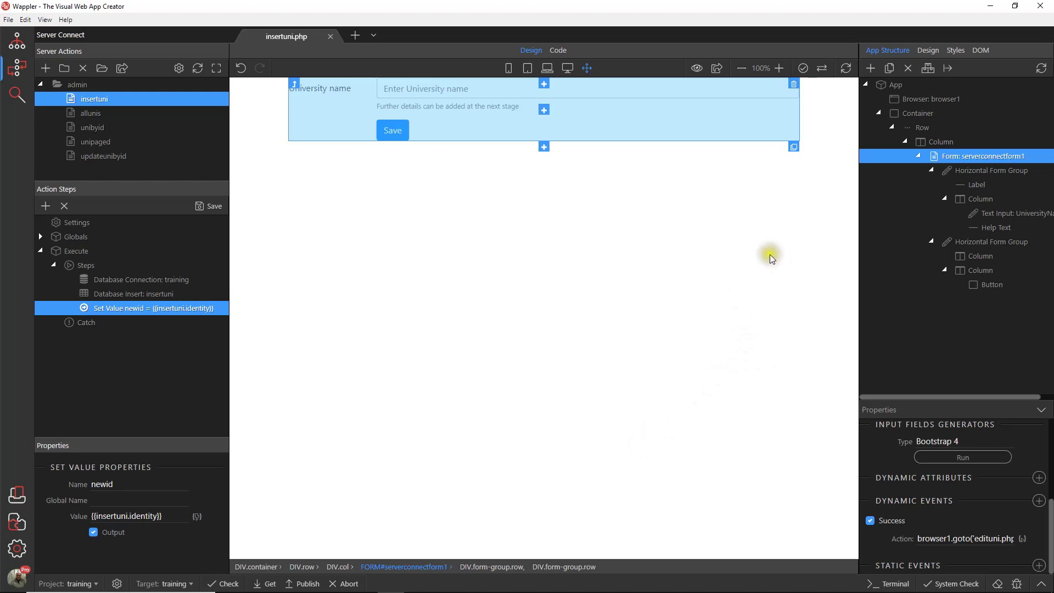
left_click(716, 68)
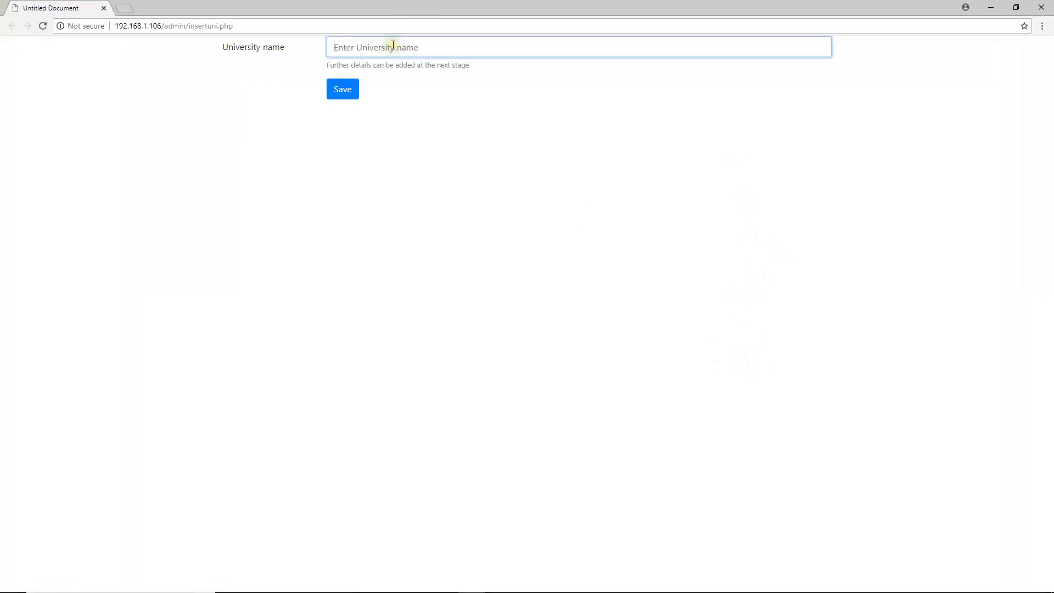
left_click(393, 47)
type("Wappler")
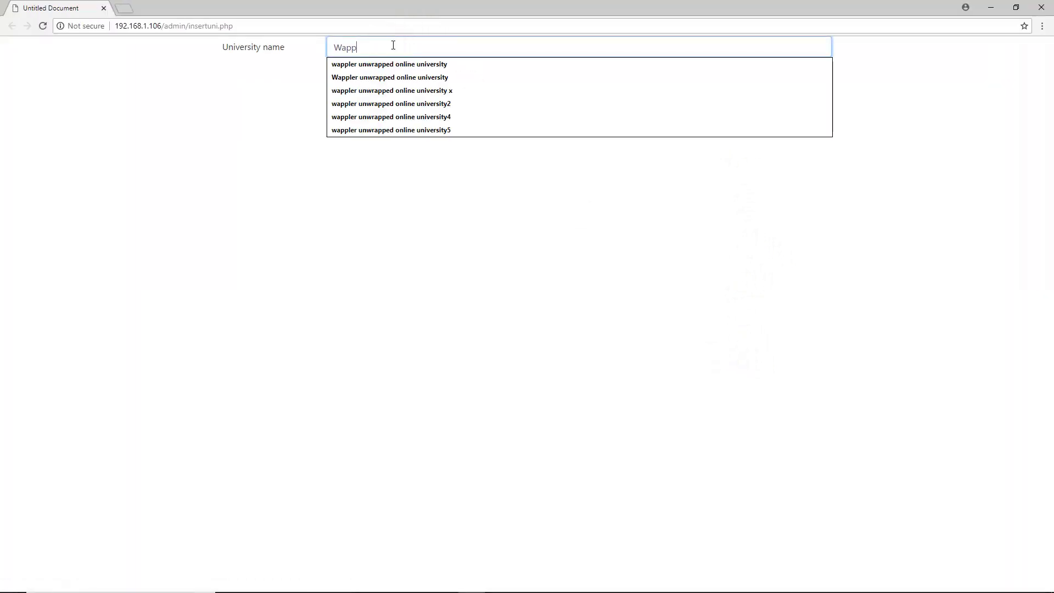
left_click(404, 63)
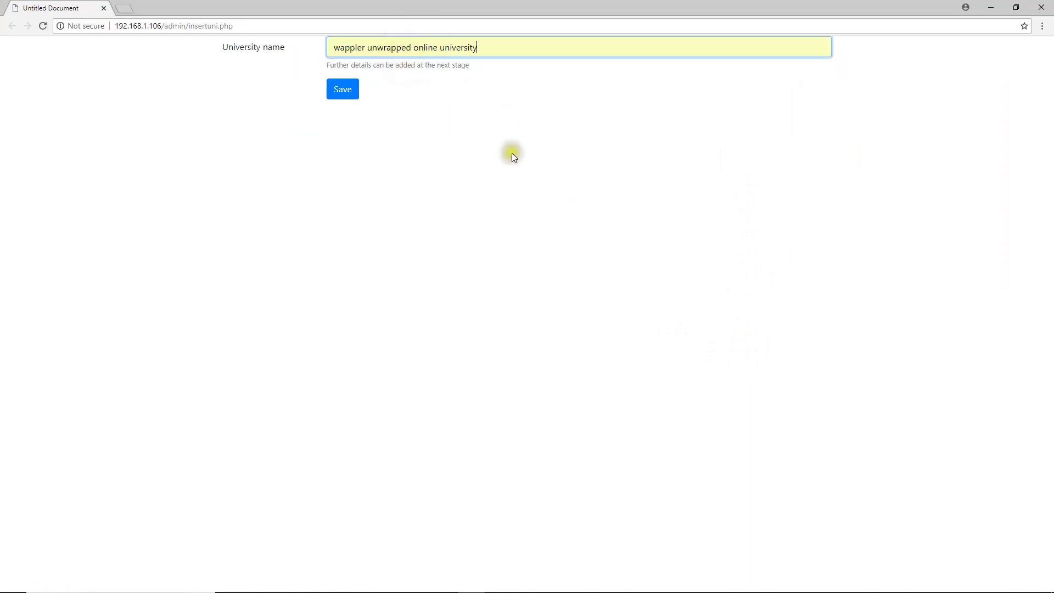
left_click(357, 98)
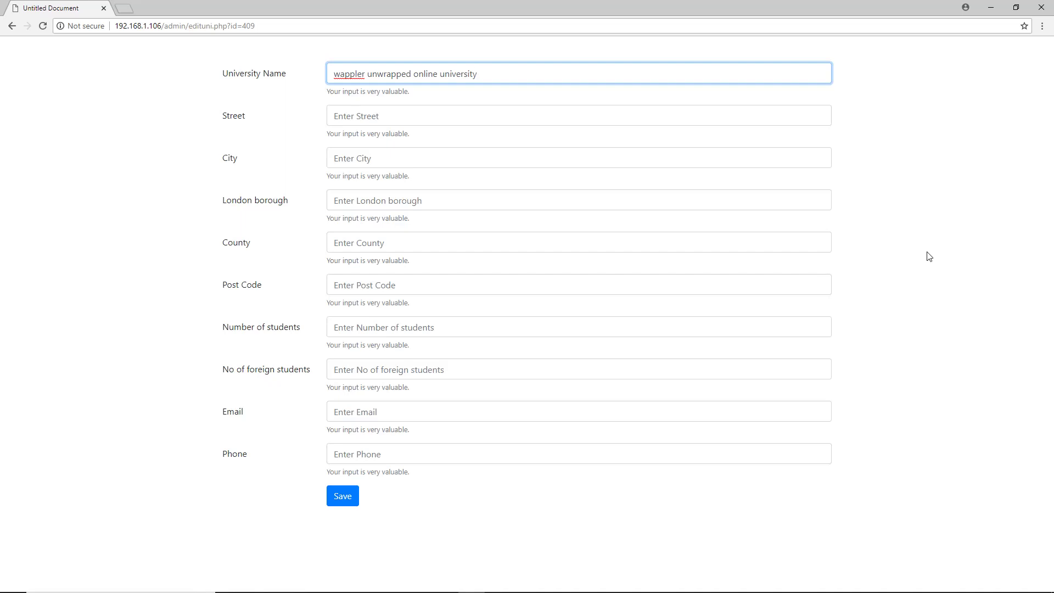
left_click(381, 117)
left_click(950, 138)
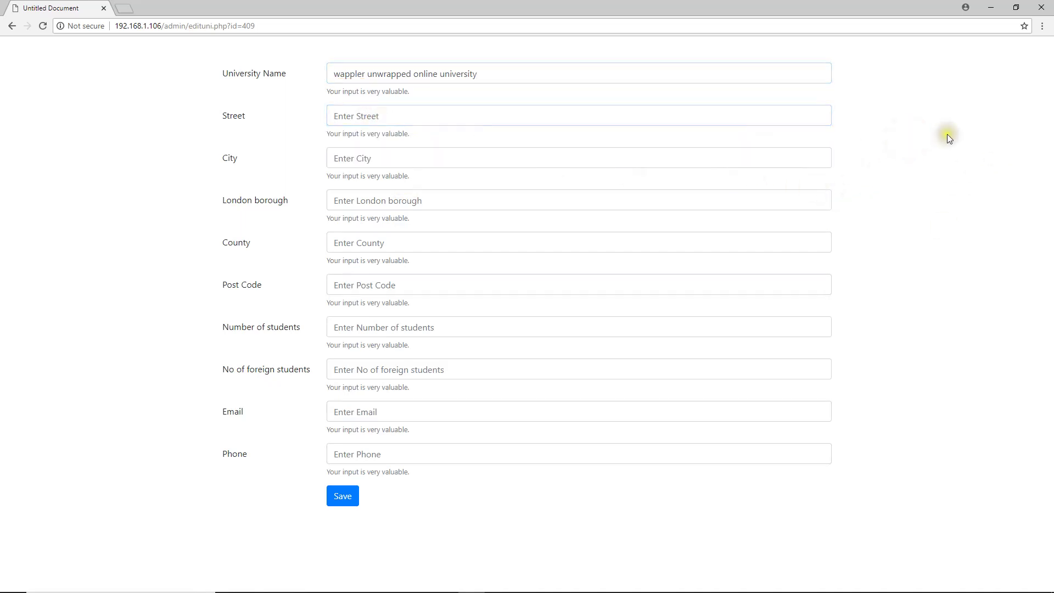